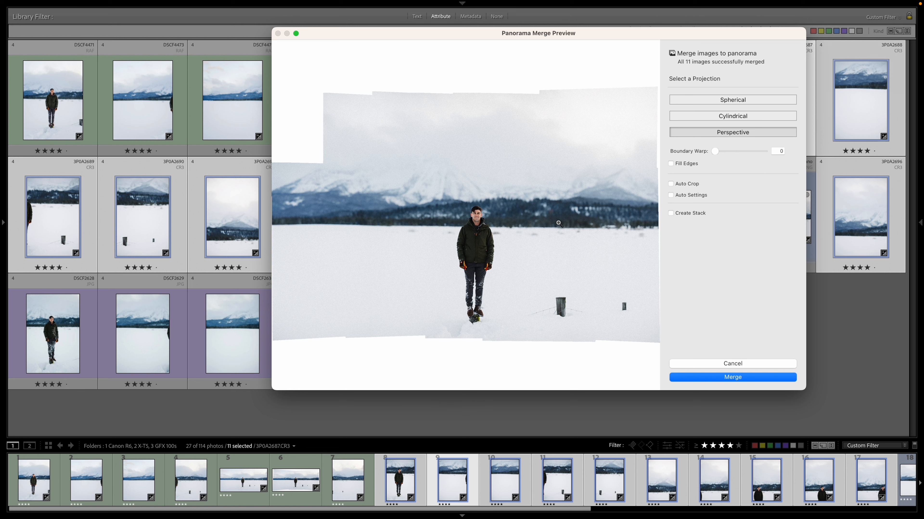
- Try Auto Crop on the perspective panorama preview, and cancel the merge
{"action": "left_click", "coordinate": [671, 184]}
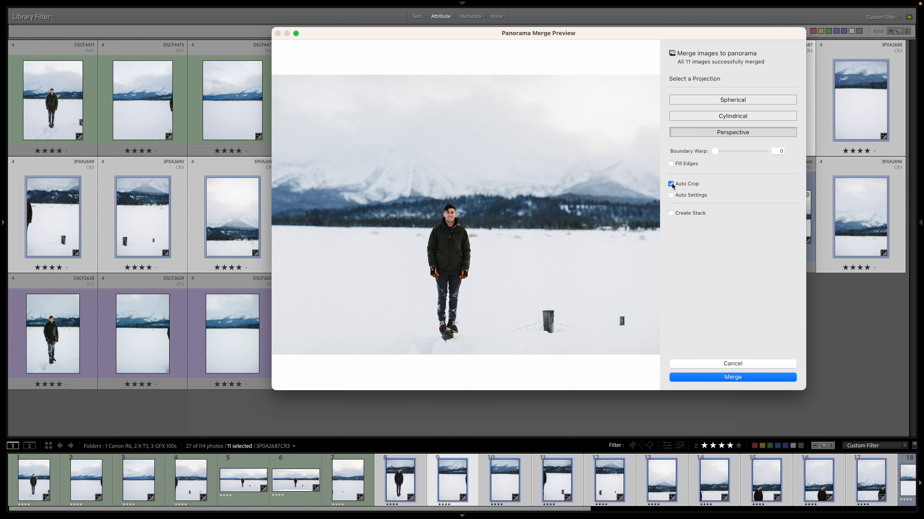
{"action": "left_click", "coordinate": [671, 184]}
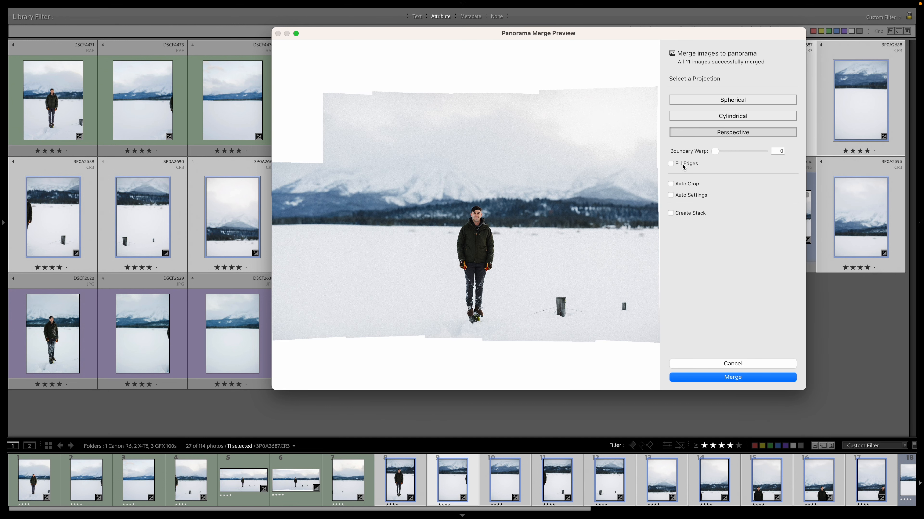
{"action": "left_click", "coordinate": [729, 364]}
- Open the finished 3P0A2686-Pano-2.dng at full size and compare it side by side with the uncropped 3P0A2686-Pano.dng
{"action": "left_click", "coordinate": [704, 223]}
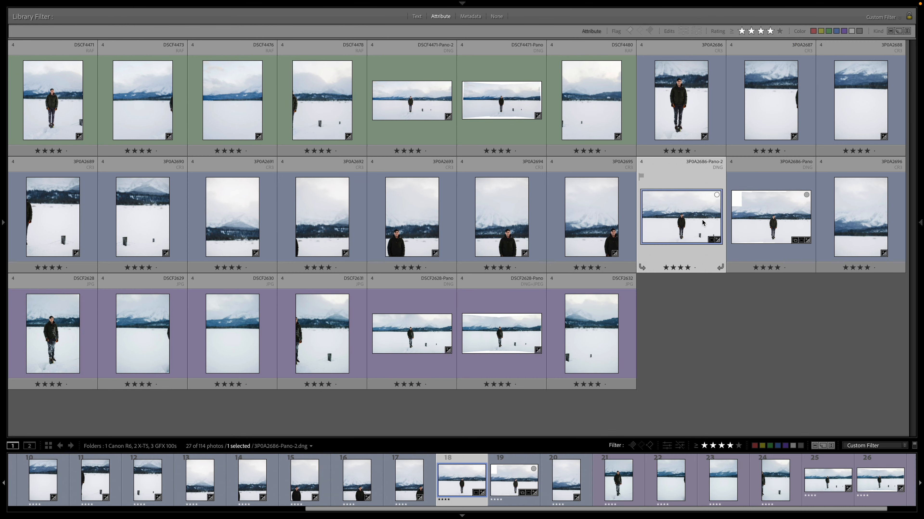
{"action": "double_click", "coordinate": [705, 223]}
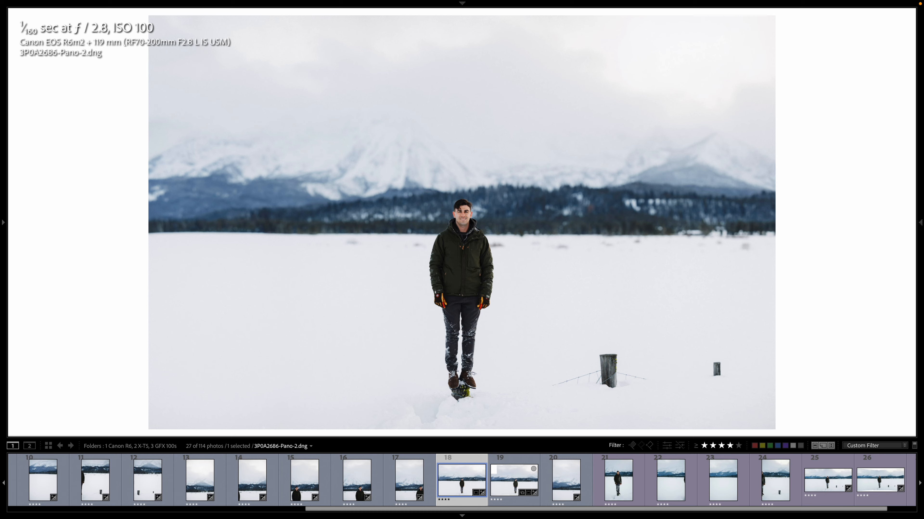
{"action": "key", "text": "Right"}
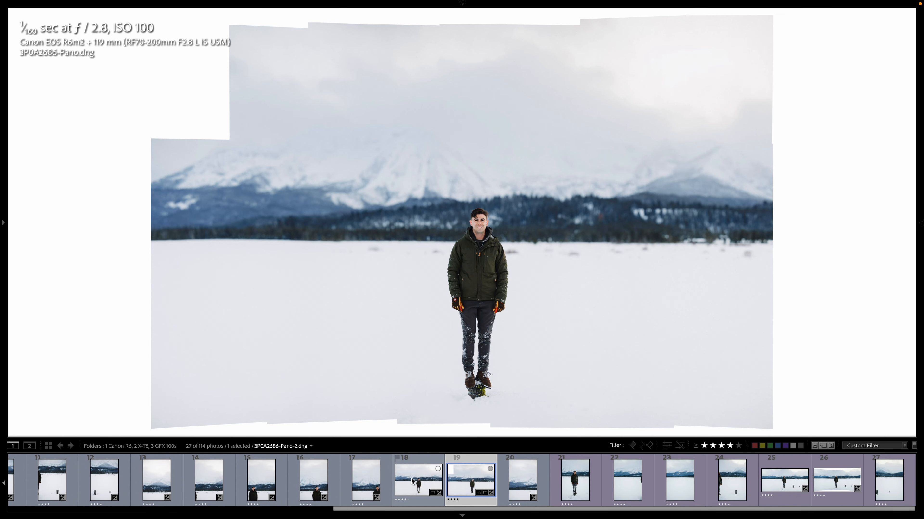
{"action": "left_click", "coordinate": [411, 481], "text": "shift"}
{"action": "key", "text": "c"}
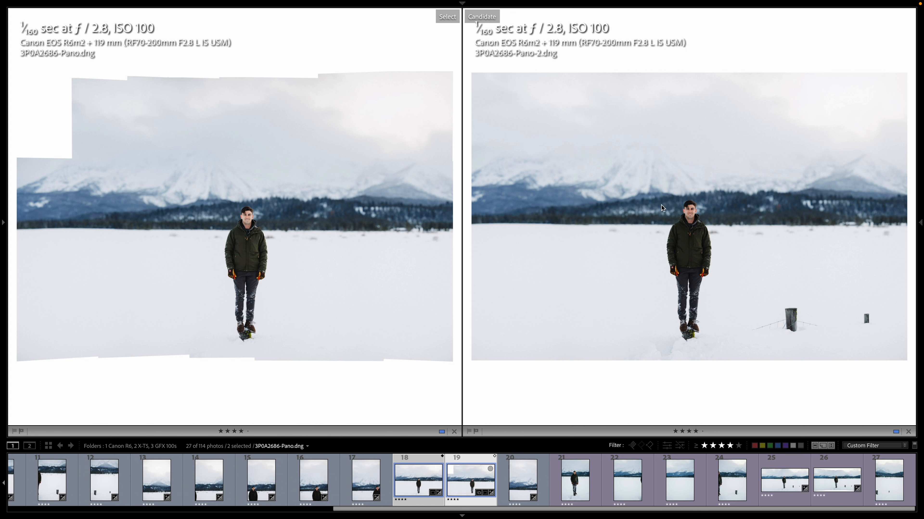
{"action": "left_click", "coordinate": [668, 210]}
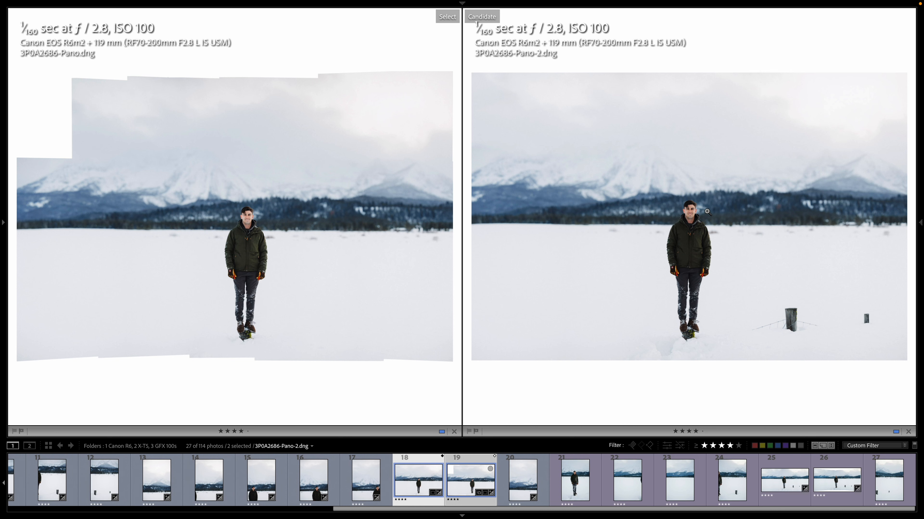
- In Develop, heal away the large fence post and its wires in 3P0A2686-Pano-2.dng with brush size 80, and reposition the source area
{"action": "key", "text": "d"}
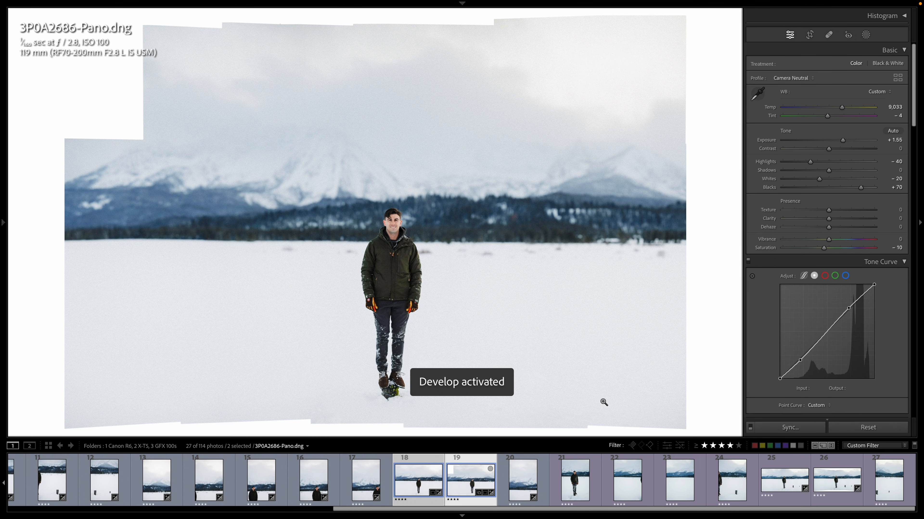
{"action": "left_click", "coordinate": [425, 504]}
{"action": "key", "text": "q"}
{"action": "scroll", "coordinate": [504, 360], "scroll_direction": "up", "scroll_amount": 6}
{"action": "mouse_move", "coordinate": [516, 360]}
{"action": "left_mouse_down"}
{"action": "mouse_move", "coordinate": [538, 349]}
{"action": "mouse_move", "coordinate": [553, 378]}
{"action": "mouse_move", "coordinate": [471, 383]}
{"action": "mouse_move", "coordinate": [497, 369]}
{"action": "left_mouse_up"}
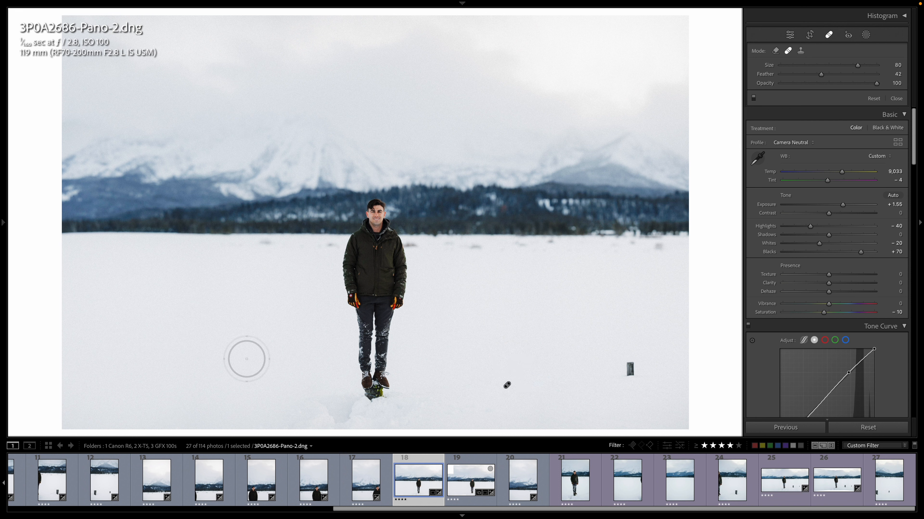
{"action": "left_click", "coordinate": [507, 385]}
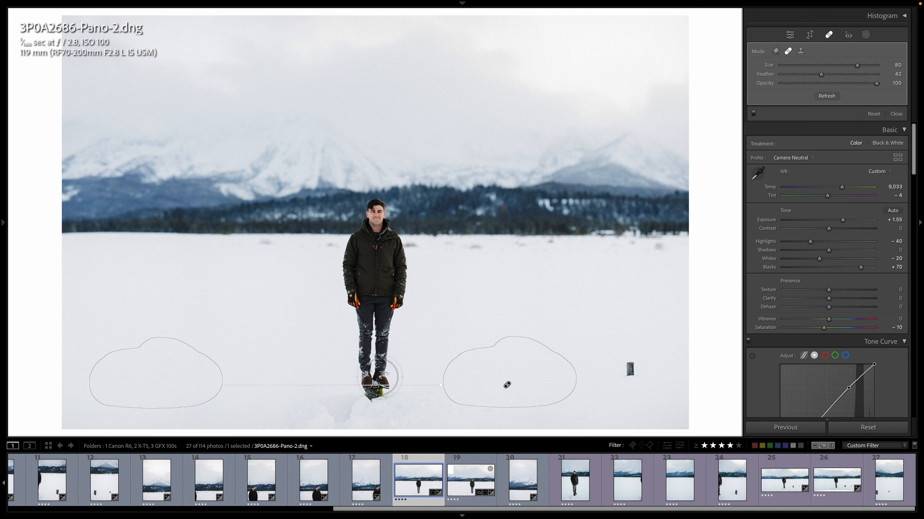
{"action": "left_click_drag", "start_coordinate": [157, 375], "coordinate": [190, 330]}
- Remove the small fence post and the disturbed snow beside the man's feet with Content-Aware Remove, and close the tool
{"action": "left_click", "coordinate": [630, 379]}
{"action": "left_click", "coordinate": [776, 51]}
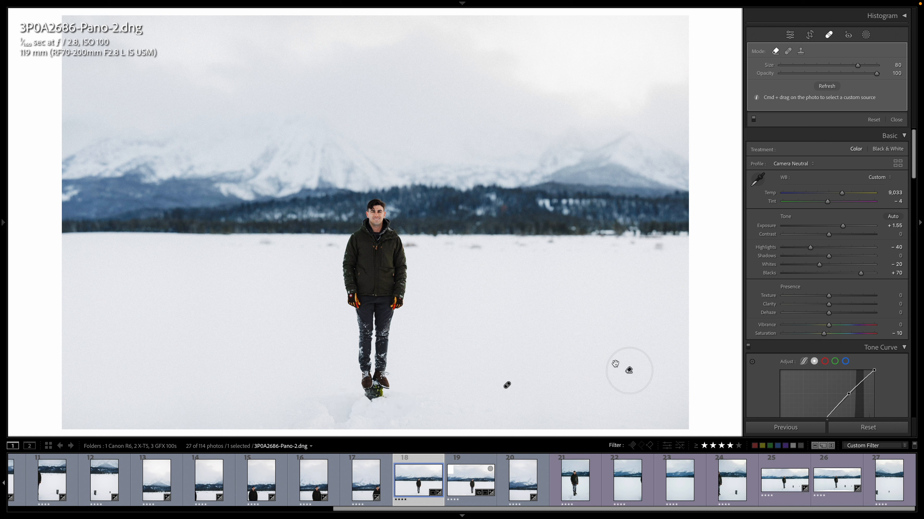
{"action": "left_click_drag", "start_coordinate": [324, 404], "coordinate": [354, 419]}
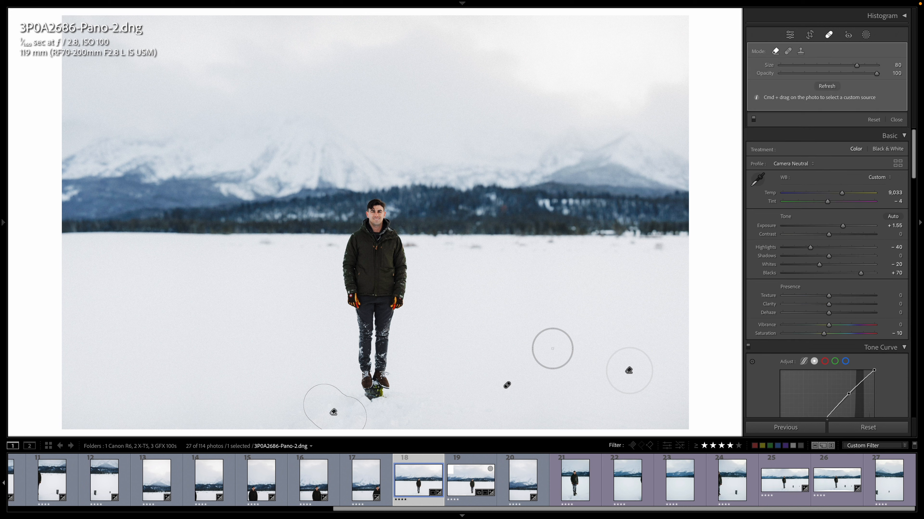
{"action": "key", "text": "q"}
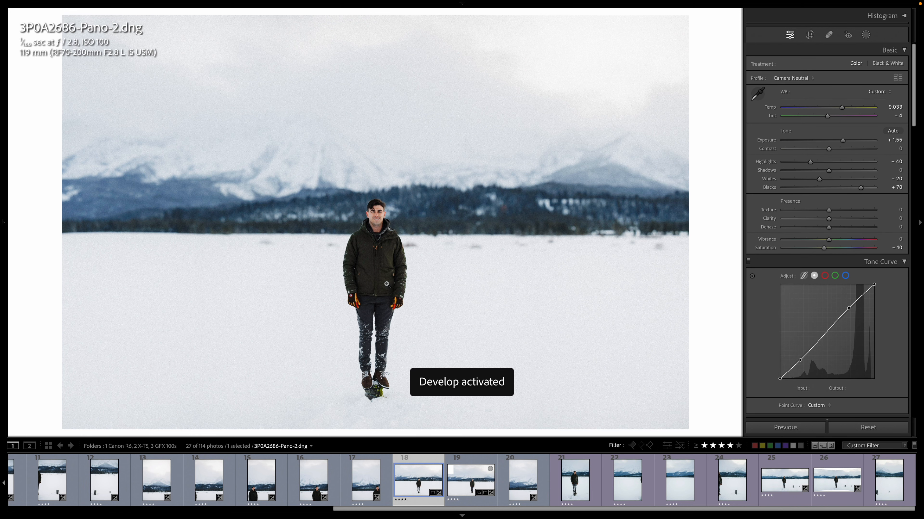
- Crop the panorama to the 2 x 3 / 4 x 6 aspect ratio and tighten its upper and lower edges slightly
{"action": "key", "text": "r"}
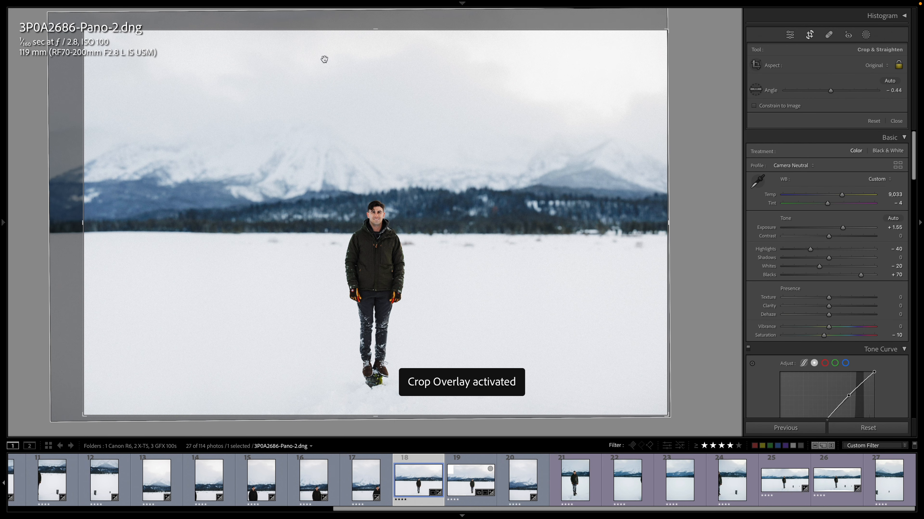
{"action": "left_click", "coordinate": [877, 66]}
{"action": "left_click", "coordinate": [865, 127]}
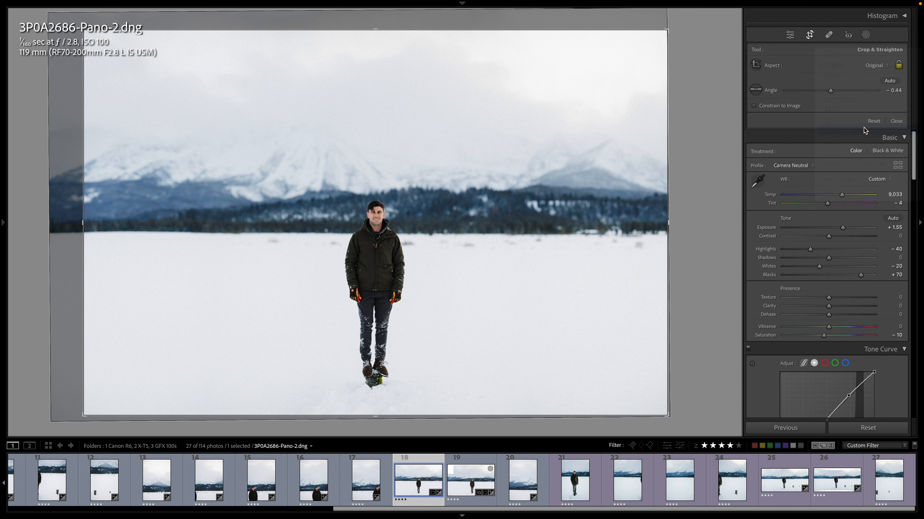
{"action": "left_click_drag", "start_coordinate": [388, 415], "coordinate": [386, 413]}
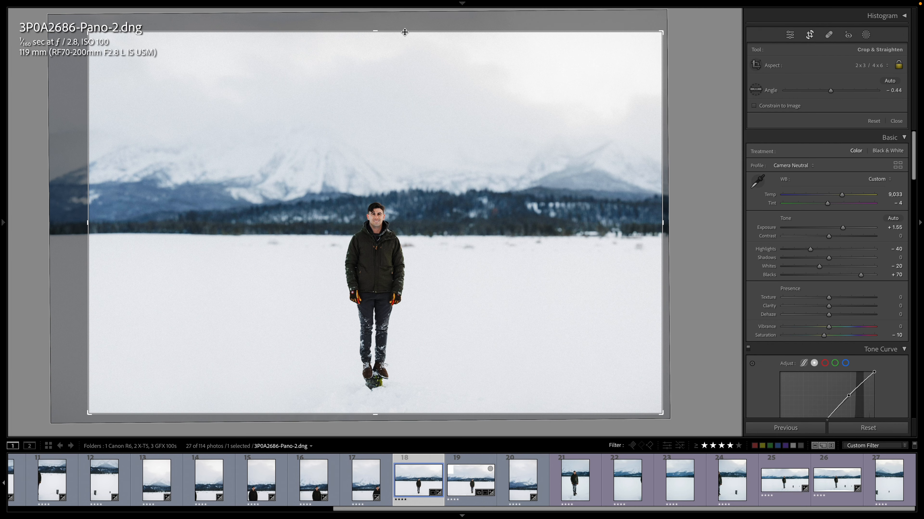
{"action": "left_click_drag", "start_coordinate": [405, 32], "coordinate": [404, 35]}
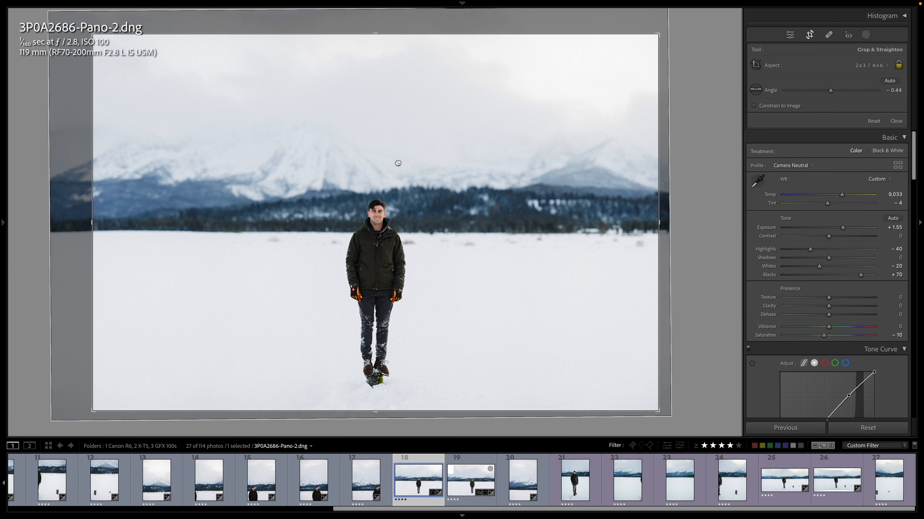
{"action": "key", "text": "d"}
- Examine the stitched man up close from face to shoes for detail and merge quality
{"action": "left_click", "coordinate": [379, 234]}
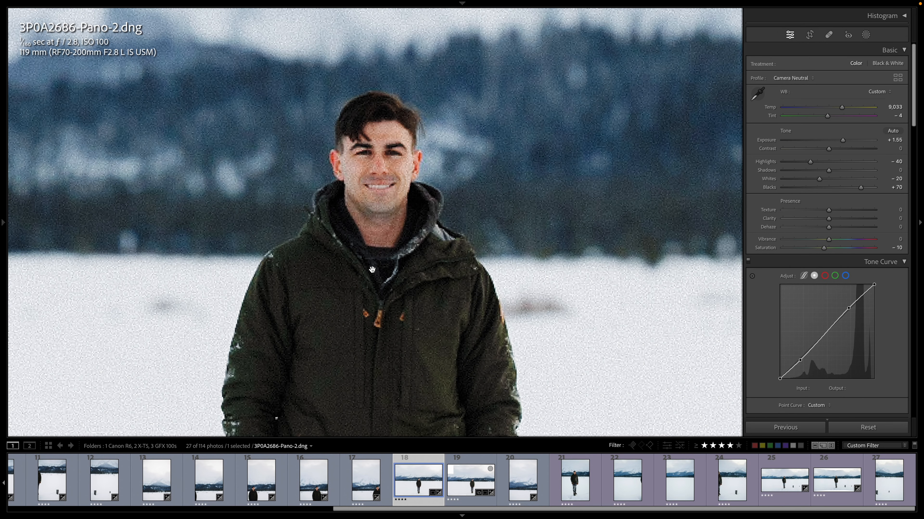
{"action": "left_click_drag", "start_coordinate": [372, 269], "coordinate": [370, 186]}
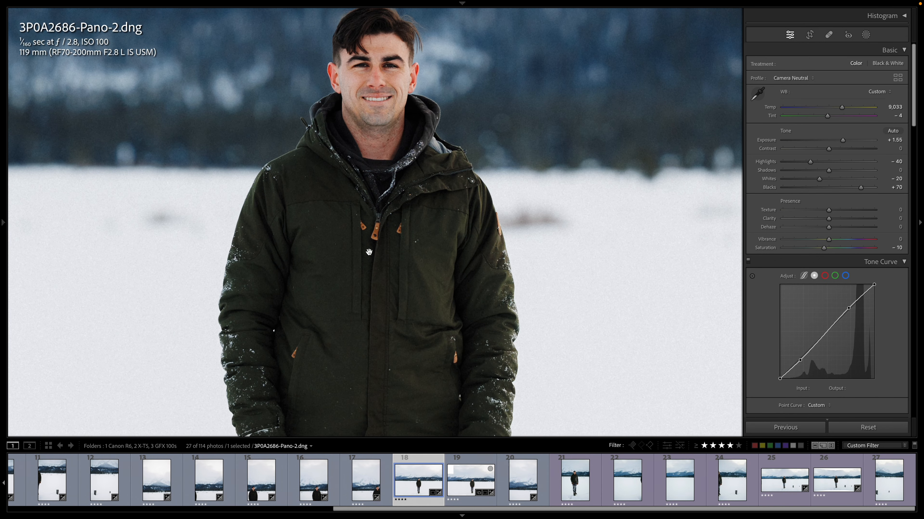
{"action": "left_click_drag", "start_coordinate": [365, 313], "coordinate": [363, 214]}
{"action": "left_click_drag", "start_coordinate": [369, 300], "coordinate": [365, 249]}
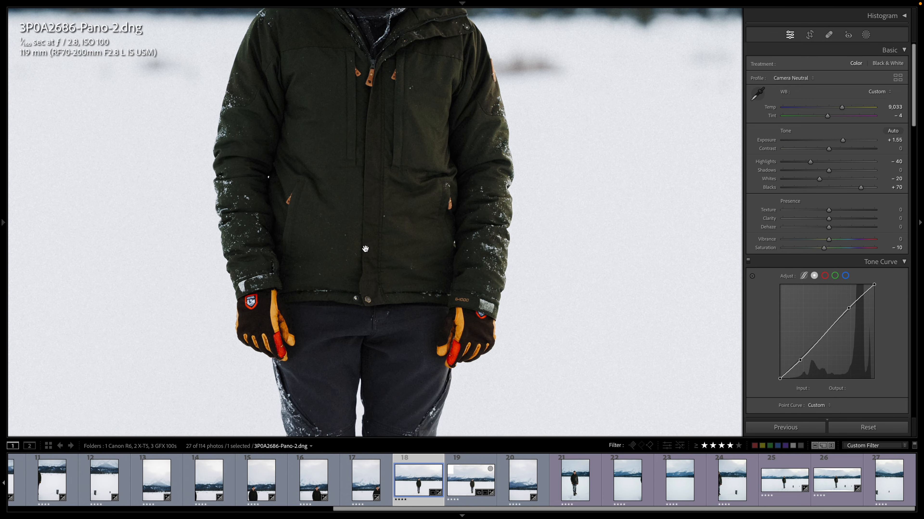
{"action": "mouse_move", "coordinate": [354, 164]}
{"action": "left_mouse_down"}
{"action": "mouse_move", "coordinate": [352, 255]}
{"action": "mouse_move", "coordinate": [363, 263]}
{"action": "left_mouse_up"}
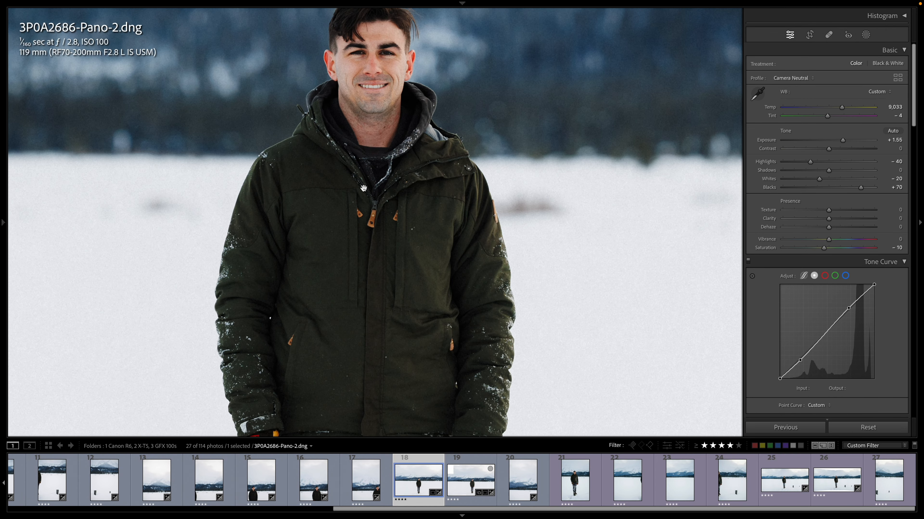
{"action": "left_click_drag", "start_coordinate": [364, 189], "coordinate": [376, 249]}
{"action": "left_click_drag", "start_coordinate": [378, 314], "coordinate": [382, 205]}
{"action": "left_click_drag", "start_coordinate": [391, 320], "coordinate": [391, 192]}
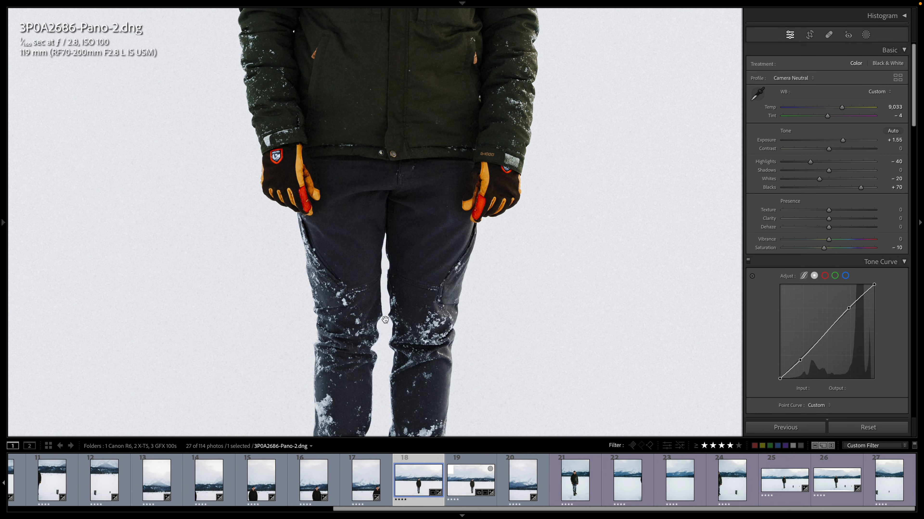
{"action": "left_click_drag", "start_coordinate": [385, 320], "coordinate": [392, 180]}
{"action": "left_click_drag", "start_coordinate": [379, 314], "coordinate": [387, 204]}
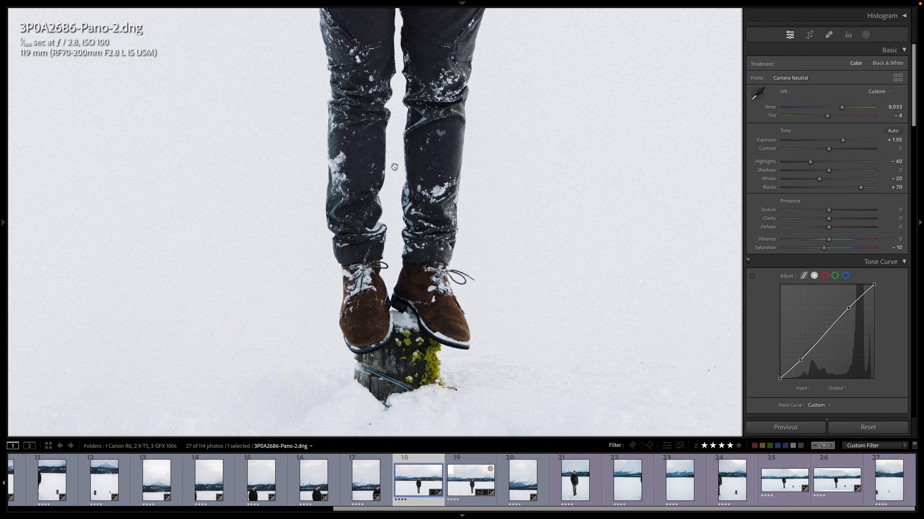
{"action": "left_click_drag", "start_coordinate": [396, 162], "coordinate": [402, 324]}
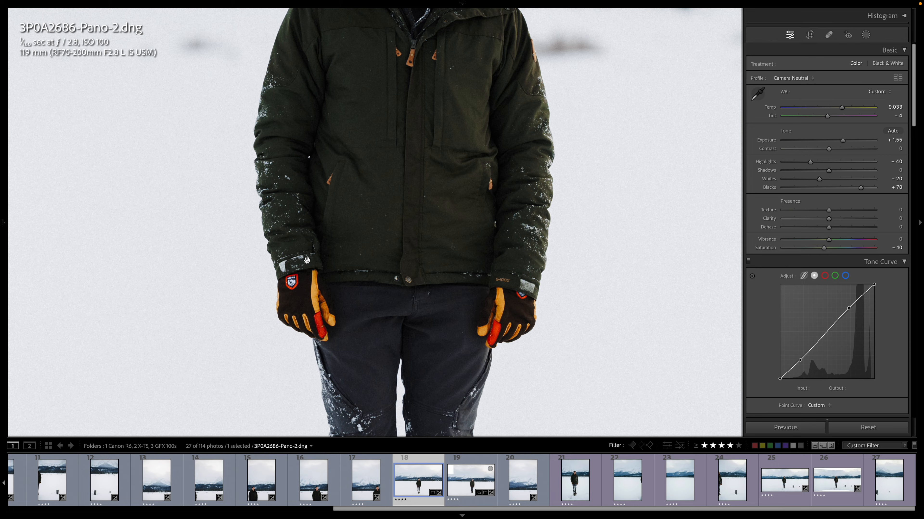
{"action": "left_click_drag", "start_coordinate": [449, 78], "coordinate": [441, 234]}
{"action": "left_click_drag", "start_coordinate": [421, 118], "coordinate": [417, 168]}
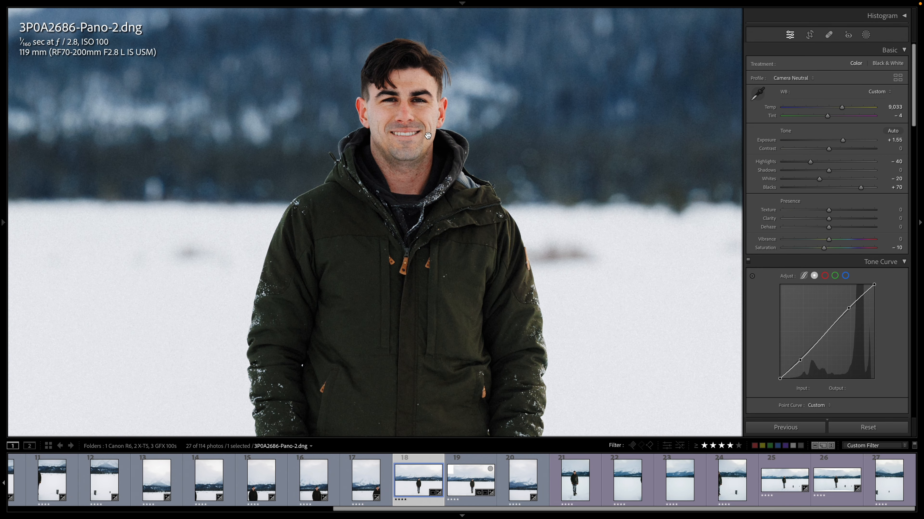
{"action": "left_click_drag", "start_coordinate": [427, 136], "coordinate": [417, 186]}
{"action": "left_click", "coordinate": [417, 186]}
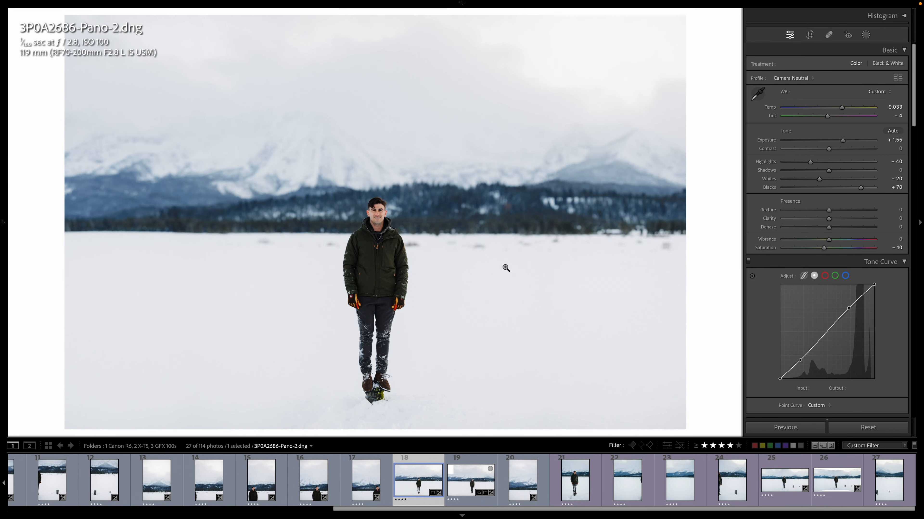
- Select the photos DSCF2628 to DSCF2632 in the grid, leaving out the two panoramas, and view DSCF2628.jpg at full size
{"action": "key", "text": "g"}
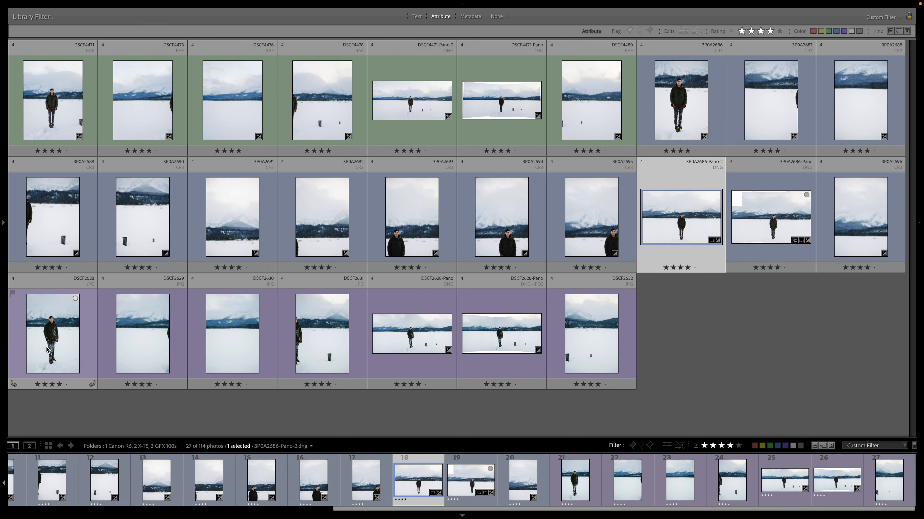
{"action": "left_click", "coordinate": [74, 349]}
{"action": "left_click", "coordinate": [320, 348], "text": "shift"}
{"action": "left_click", "coordinate": [582, 348], "text": "super"}
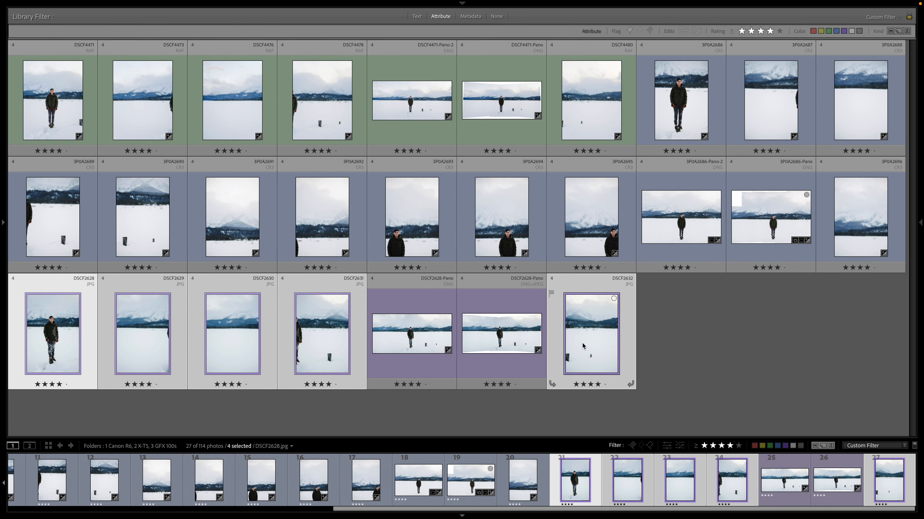
{"action": "double_click", "coordinate": [51, 341]}
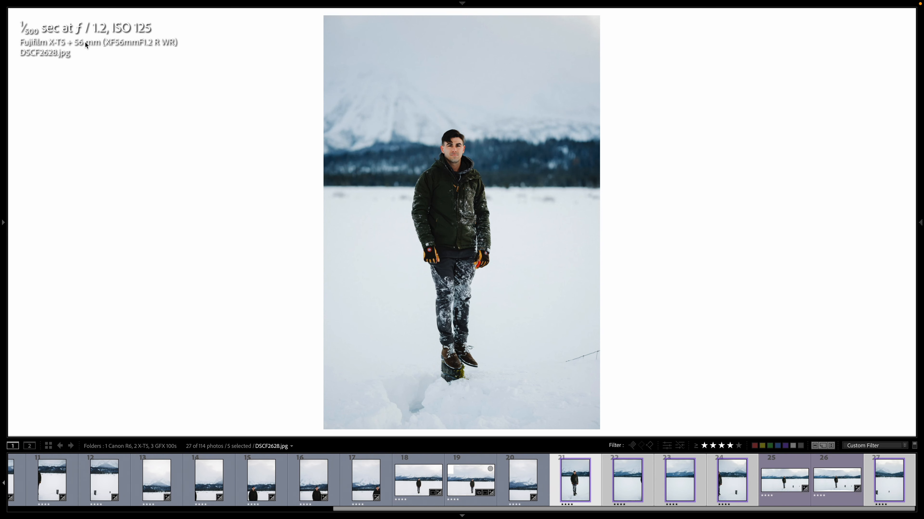
{"action": "left_click_drag", "start_coordinate": [452, 153], "coordinate": [453, 133]}
- Merge the five selected JPG photos into a panorama with the Perspective projection
{"action": "right_click", "coordinate": [577, 480]}
{"action": "left_click", "coordinate": [722, 248]}
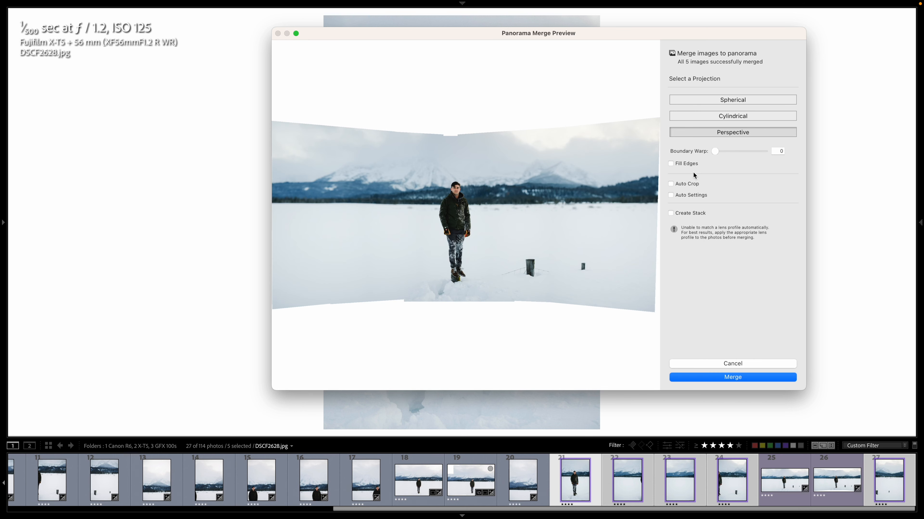
{"action": "left_click", "coordinate": [726, 377]}
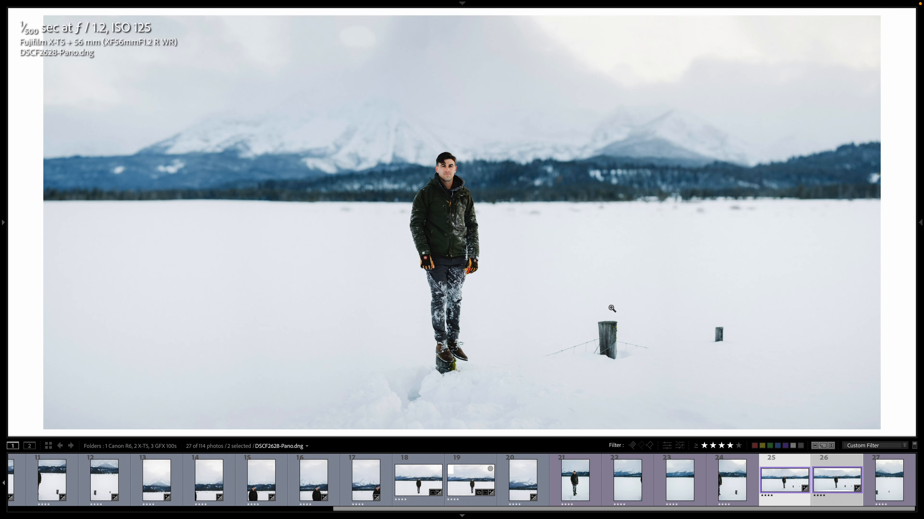
- Compare the edited and the uncropped DSCF2628 panoramas side by side, checking the bright patch in the sky up close
{"action": "key", "text": "c"}
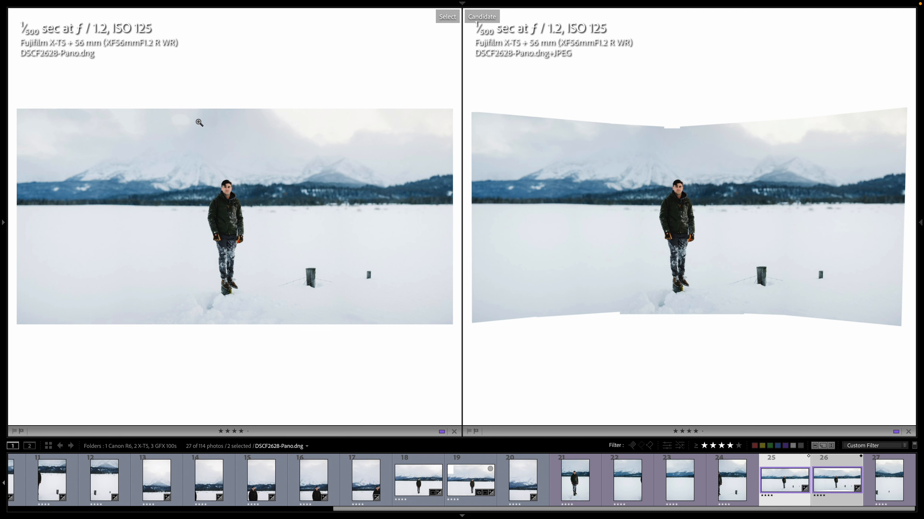
{"action": "left_click", "coordinate": [186, 123]}
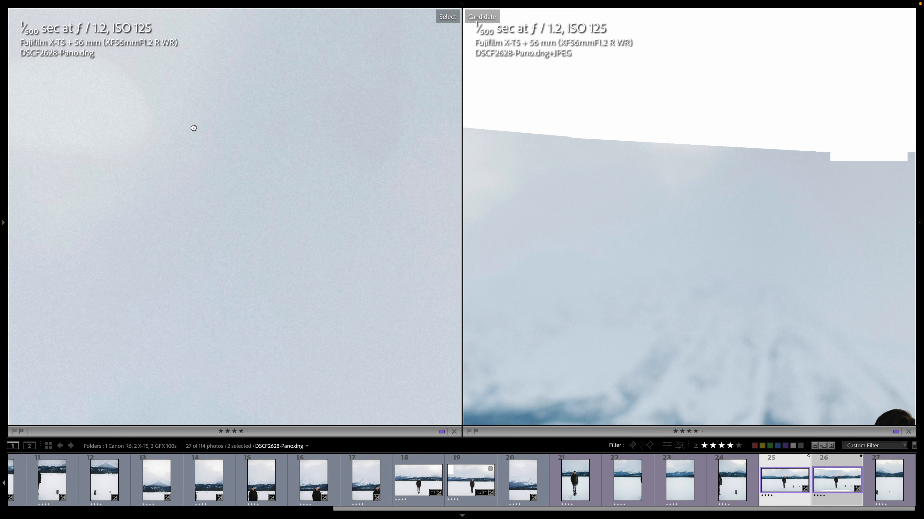
{"action": "left_click", "coordinate": [192, 128]}
{"action": "key", "text": "e"}
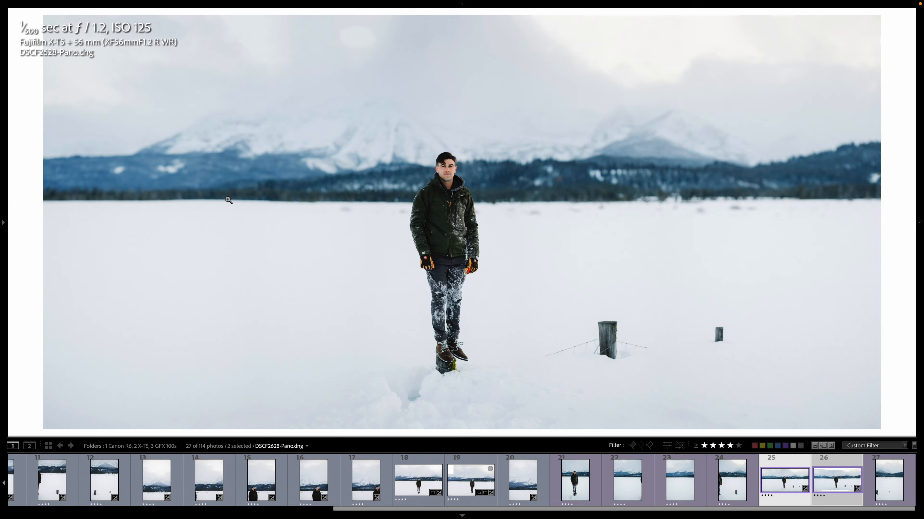
- Remove the patch in the upper sky of the DSCF2628 panorama with content-aware Spot Removal at size 80, and refresh the fill
{"action": "key", "text": "d"}
{"action": "key", "text": "q"}
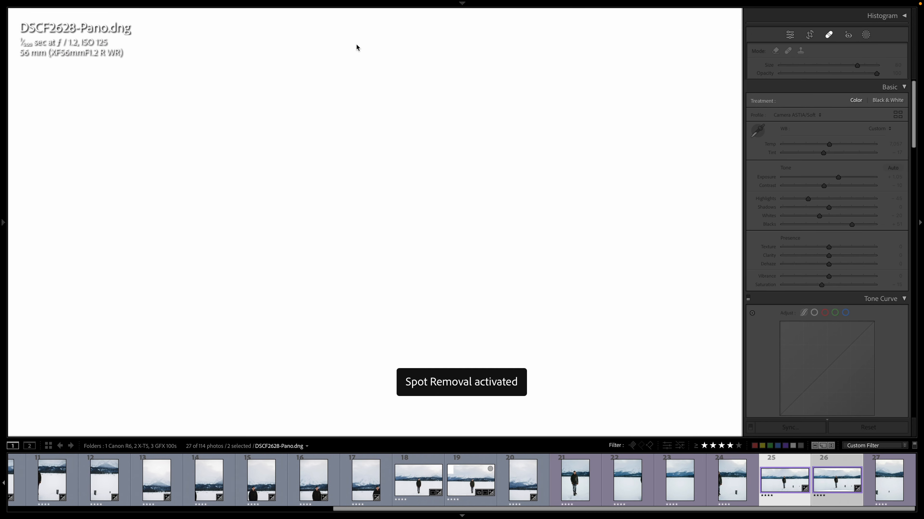
{"action": "left_click_drag", "start_coordinate": [299, 68], "coordinate": [268, 66]}
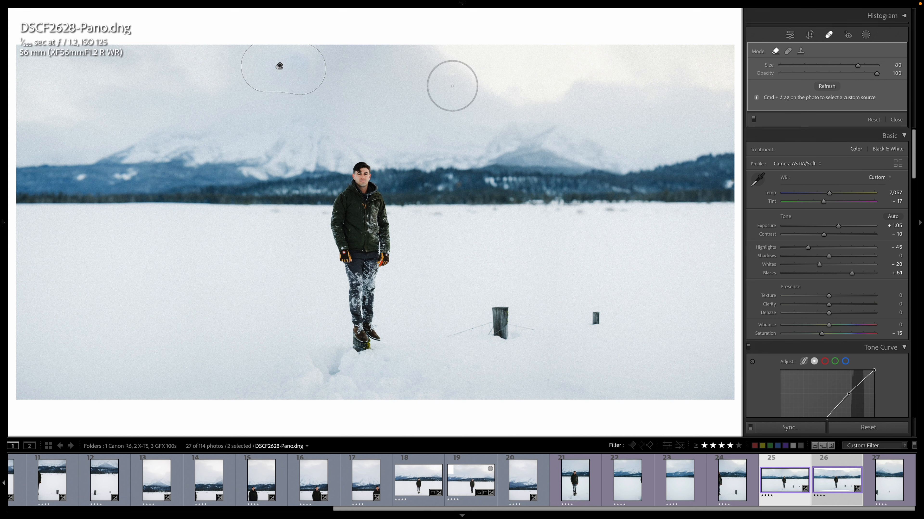
{"action": "left_click", "coordinate": [822, 87]}
- Crop the DSCF2628 panorama tighter along its lower edge, shift the man slightly off the old framing, and set the aspect ratio to 16 x 9
{"action": "key", "text": "r"}
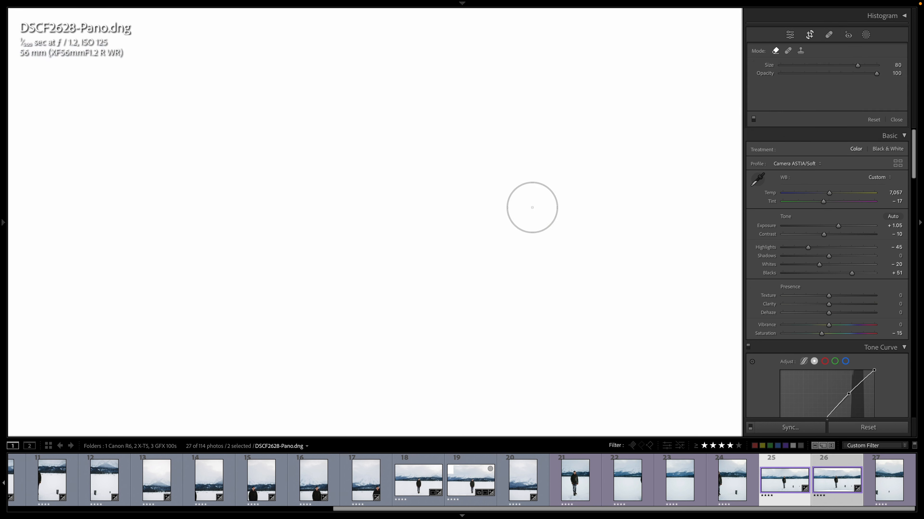
{"action": "left_click_drag", "start_coordinate": [373, 397], "coordinate": [373, 383]}
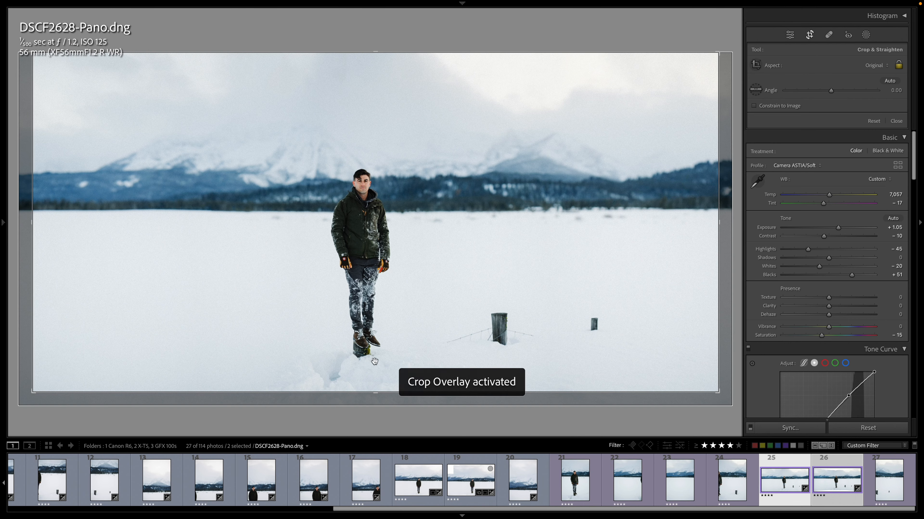
{"action": "left_click_drag", "start_coordinate": [376, 341], "coordinate": [384, 340]}
{"action": "left_click", "coordinate": [873, 69]}
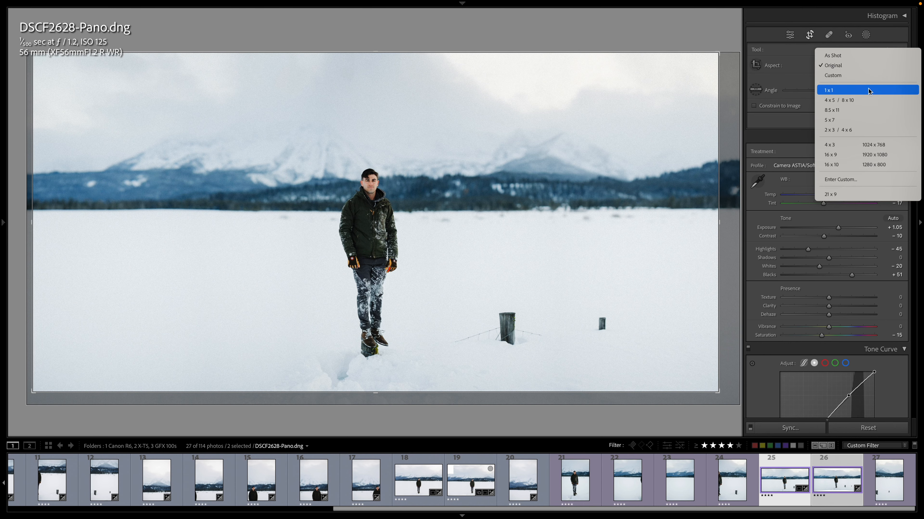
{"action": "left_click", "coordinate": [867, 154]}
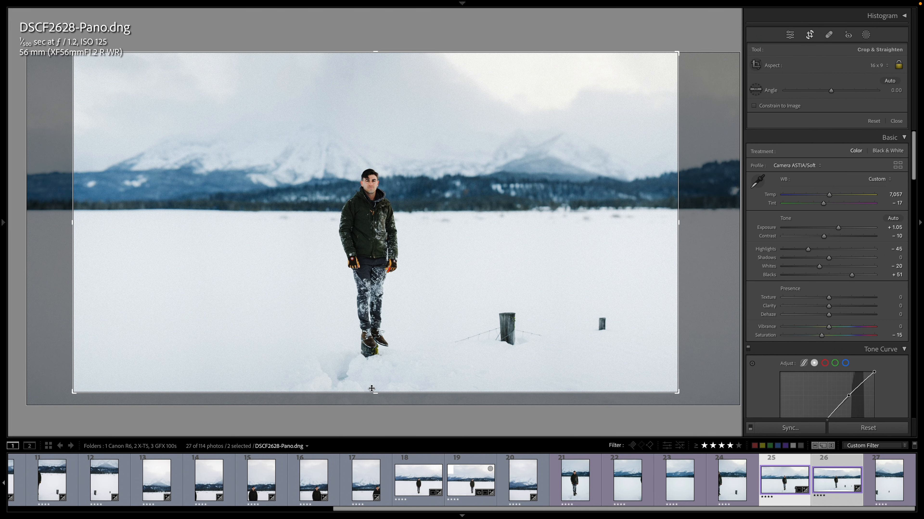
- Remove the disturbed snow beside the man's stump, the wired fence post and the small distant post with content-aware Spot Removal at size 78
{"action": "key", "text": "q"}
{"action": "mouse_move", "coordinate": [326, 376]}
{"action": "left_mouse_down"}
{"action": "mouse_move", "coordinate": [323, 402]}
{"action": "mouse_move", "coordinate": [342, 412]}
{"action": "mouse_move", "coordinate": [333, 390]}
{"action": "mouse_move", "coordinate": [285, 409]}
{"action": "mouse_move", "coordinate": [330, 413]}
{"action": "left_mouse_up"}
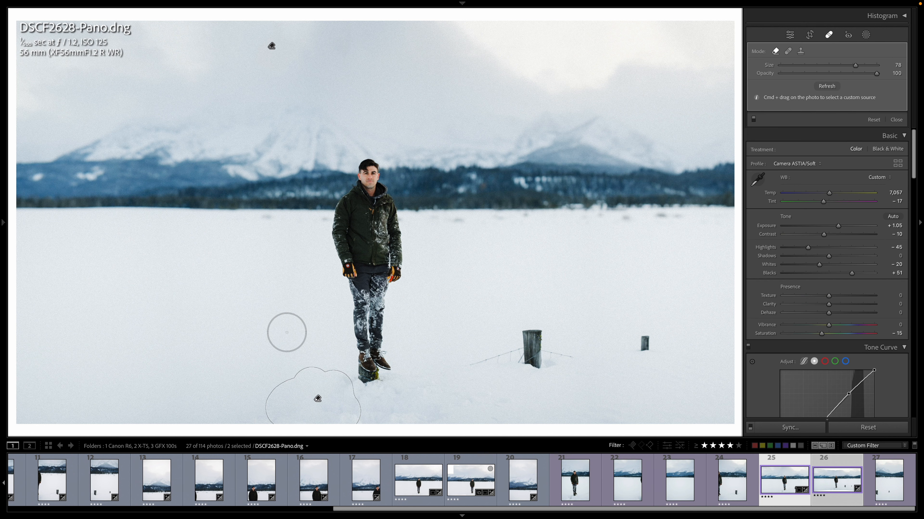
{"action": "mouse_move", "coordinate": [524, 330]}
{"action": "left_mouse_down"}
{"action": "mouse_move", "coordinate": [562, 353]}
{"action": "mouse_move", "coordinate": [477, 361]}
{"action": "mouse_move", "coordinate": [530, 340]}
{"action": "mouse_move", "coordinate": [579, 363]}
{"action": "left_mouse_up"}
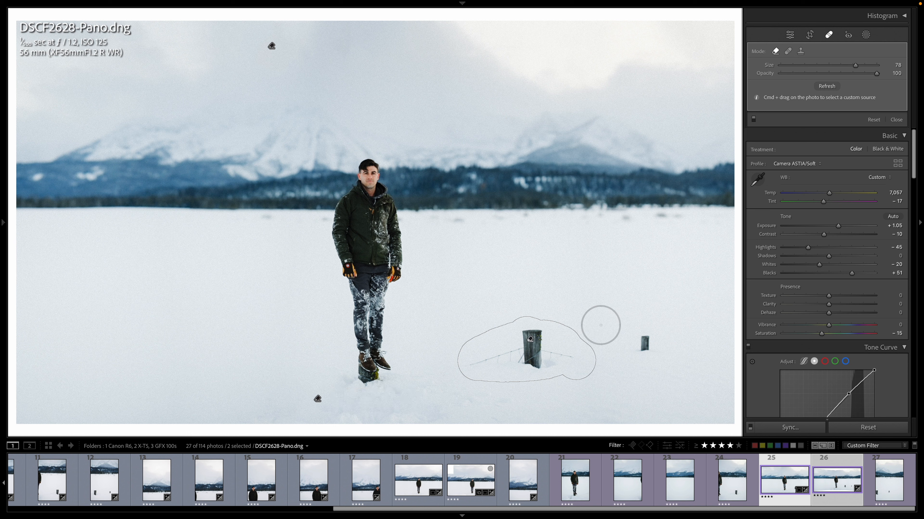
{"action": "left_click", "coordinate": [645, 343]}
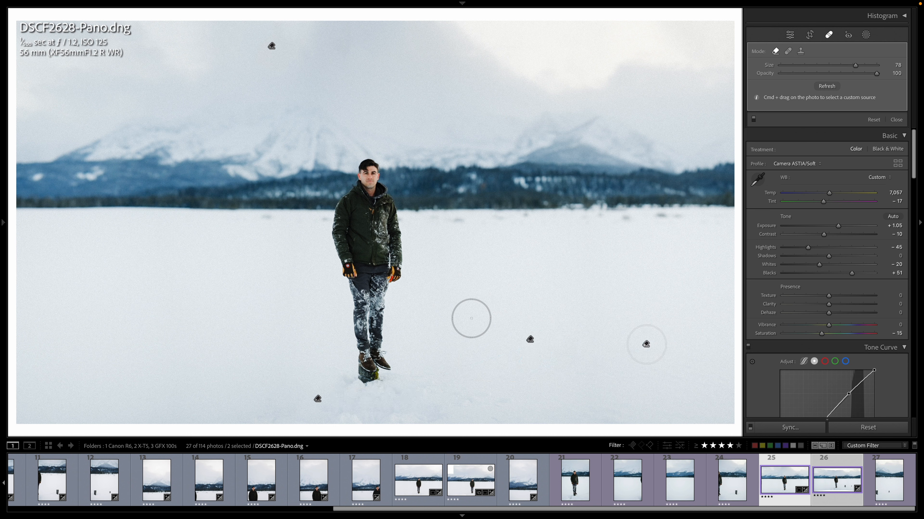
- Turn off the lens profile corrections for the DSCF2628 panorama
{"action": "key", "text": "d"}
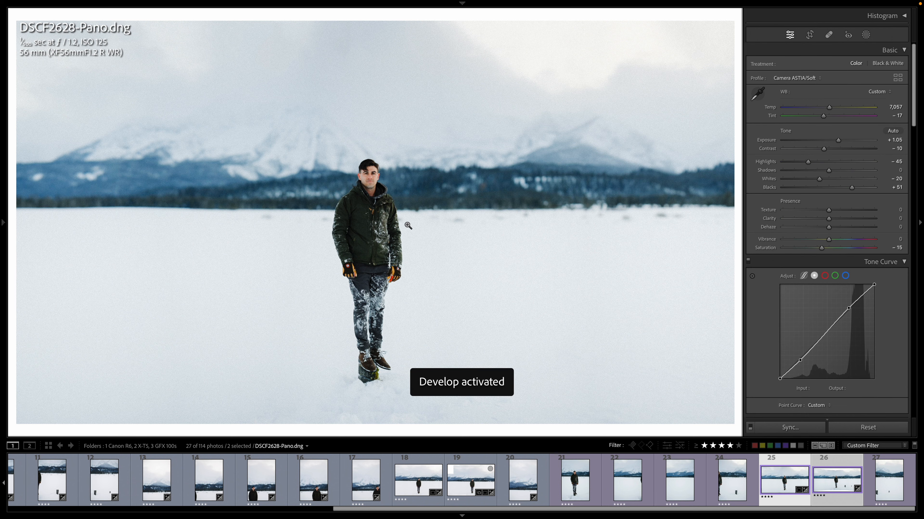
{"action": "scroll", "coordinate": [823, 257], "scroll_direction": "down", "scroll_amount": 10}
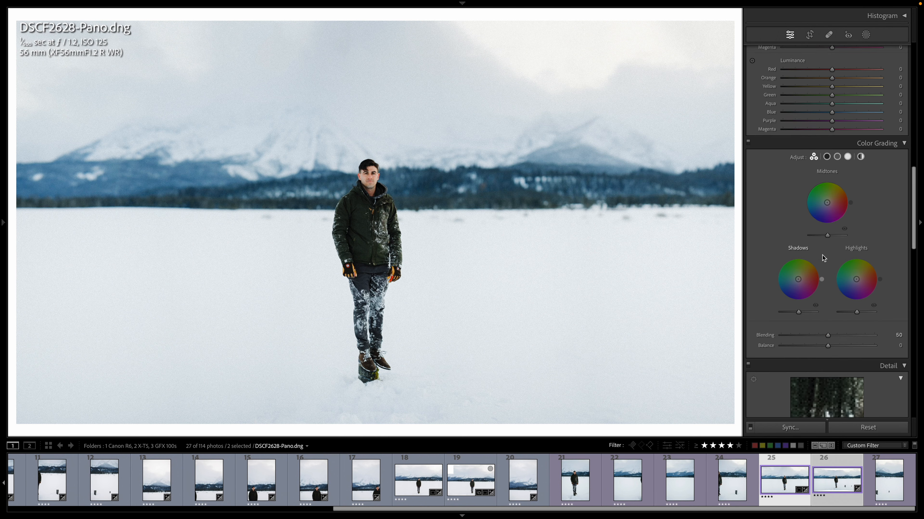
{"action": "scroll", "coordinate": [824, 258], "scroll_direction": "down", "scroll_amount": 8}
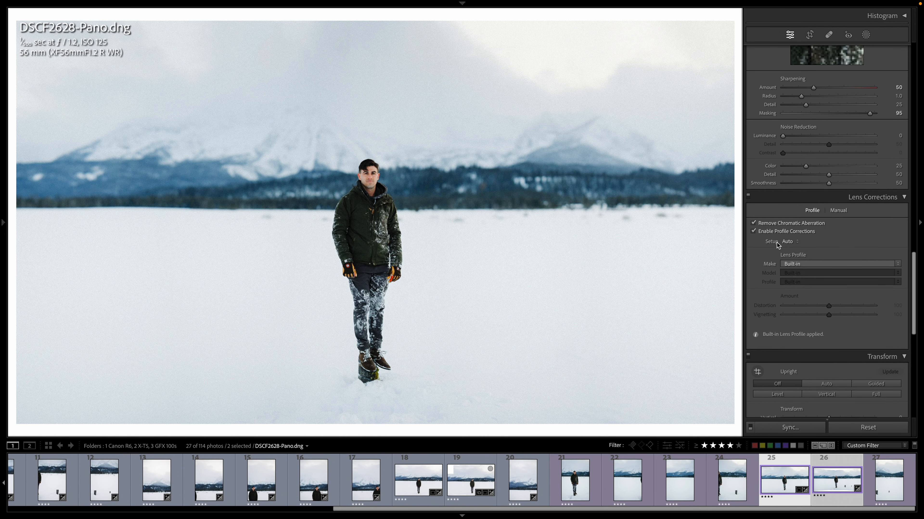
{"action": "left_click", "coordinate": [779, 232]}
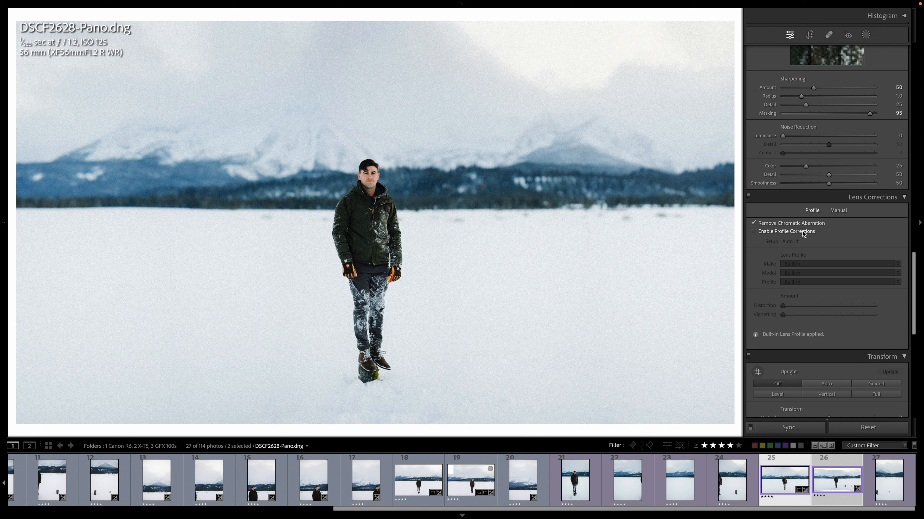
- Lower the panorama's overall exposure to +0.75
{"action": "scroll", "coordinate": [873, 133], "scroll_direction": "up", "scroll_amount": 10}
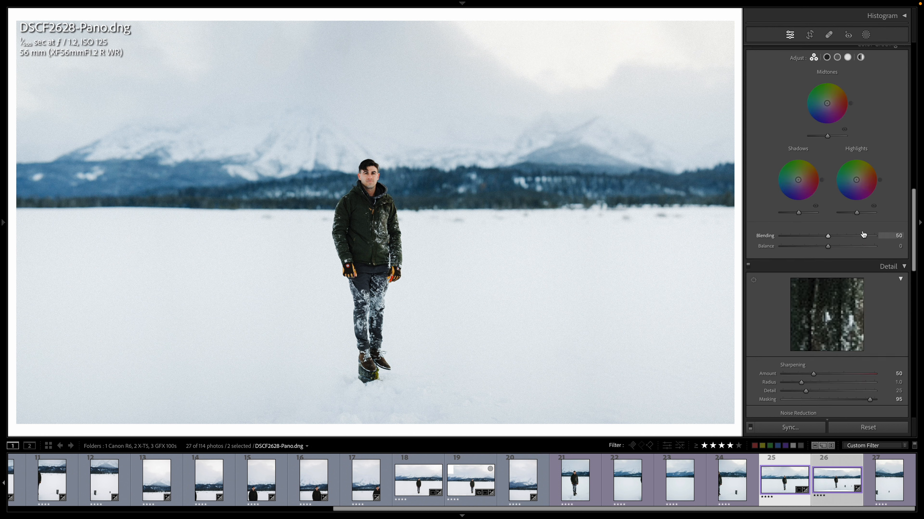
{"action": "scroll", "coordinate": [873, 134], "scroll_direction": "up", "scroll_amount": 1}
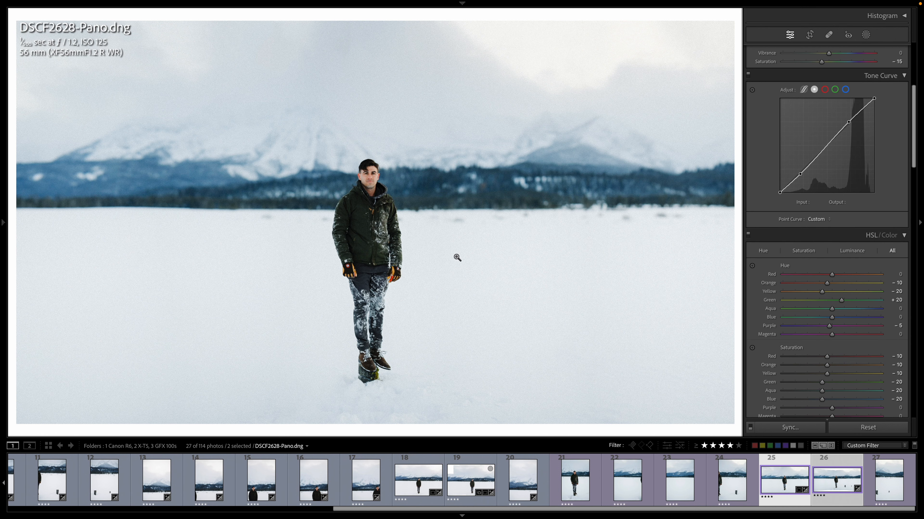
{"action": "scroll", "coordinate": [881, 202], "scroll_direction": "up", "scroll_amount": 5}
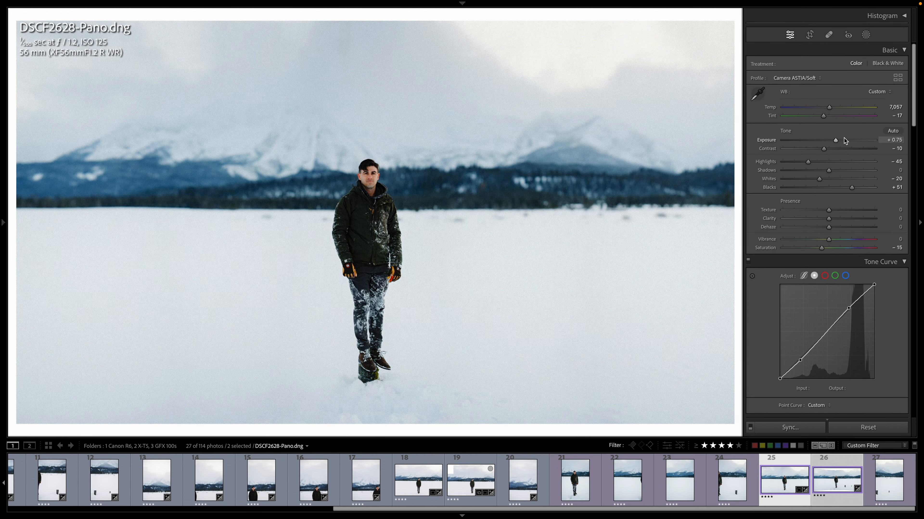
- Brush a Dodge (Lighten) mask over the distant tree line and mountains with a large soft brush, and set its exposure to 0.45
{"action": "key", "text": "shift+w"}
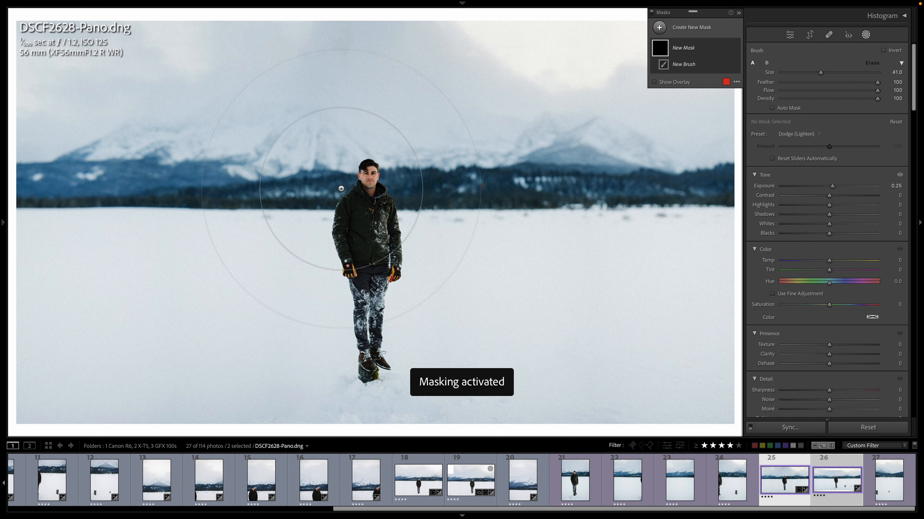
{"action": "mouse_move", "coordinate": [204, 201]}
{"action": "left_mouse_down"}
{"action": "mouse_move", "coordinate": [612, 205]}
{"action": "mouse_move", "coordinate": [350, 225]}
{"action": "mouse_move", "coordinate": [159, 210]}
{"action": "left_mouse_up"}
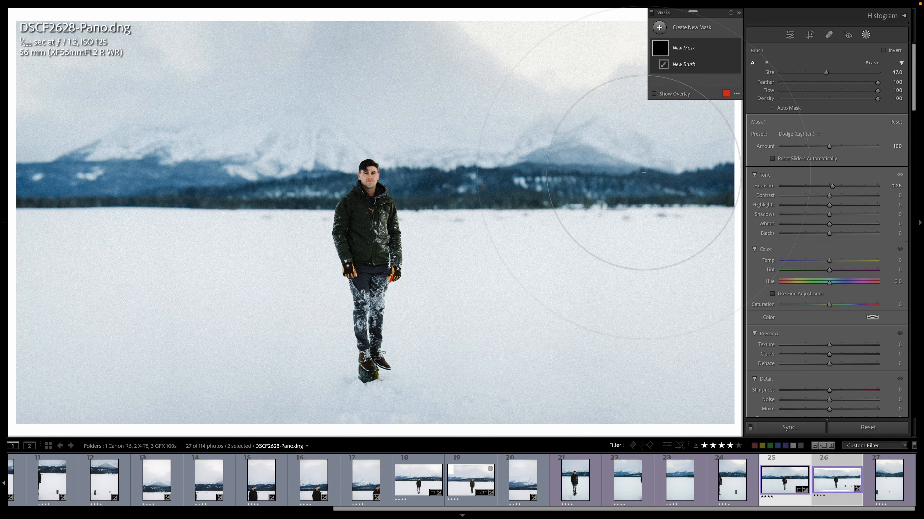
{"action": "left_click_drag", "start_coordinate": [836, 186], "coordinate": [837, 186]}
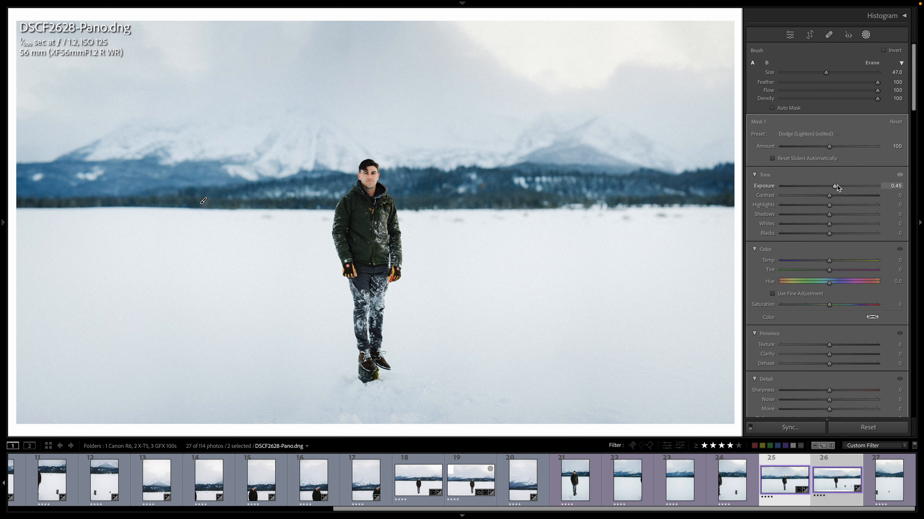
{"action": "key", "text": "d"}
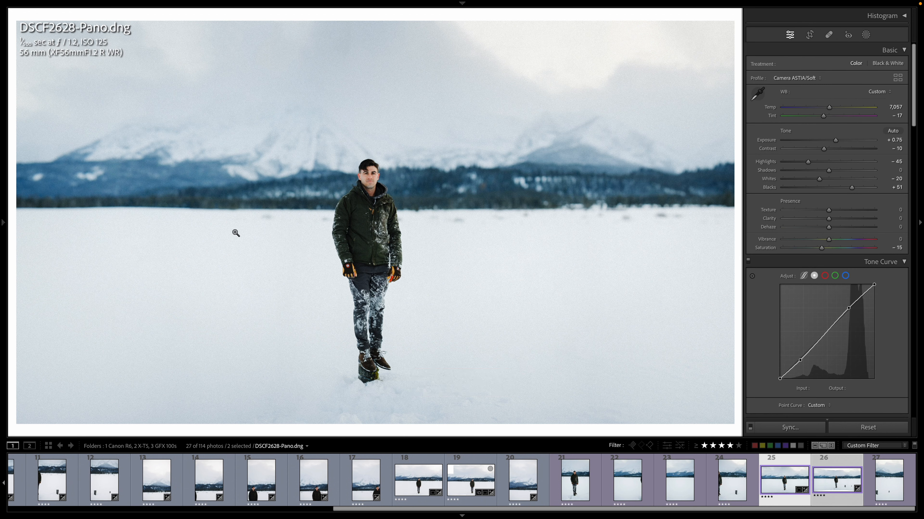
- Examine the retouched man up close from face to lower body, and view the whole panorama with the side panels hidden
{"action": "left_click", "coordinate": [361, 183]}
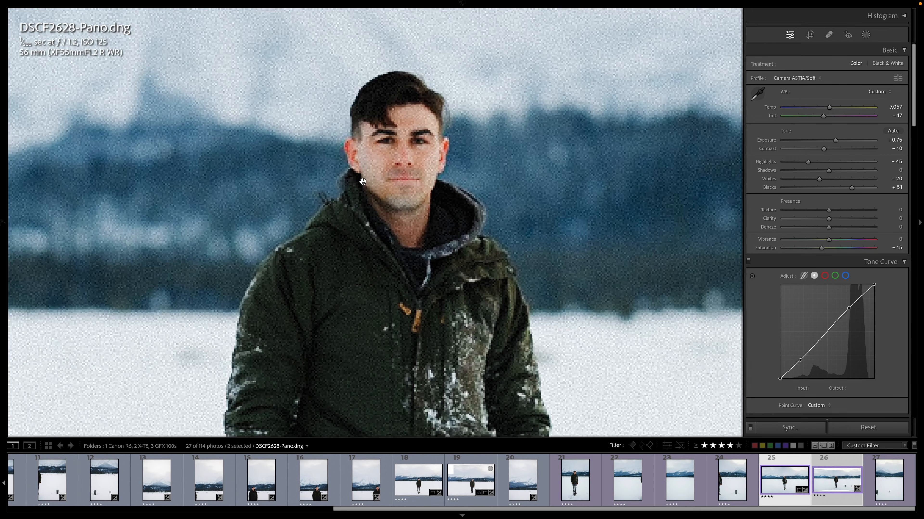
{"action": "left_click_drag", "start_coordinate": [351, 238], "coordinate": [443, 223]}
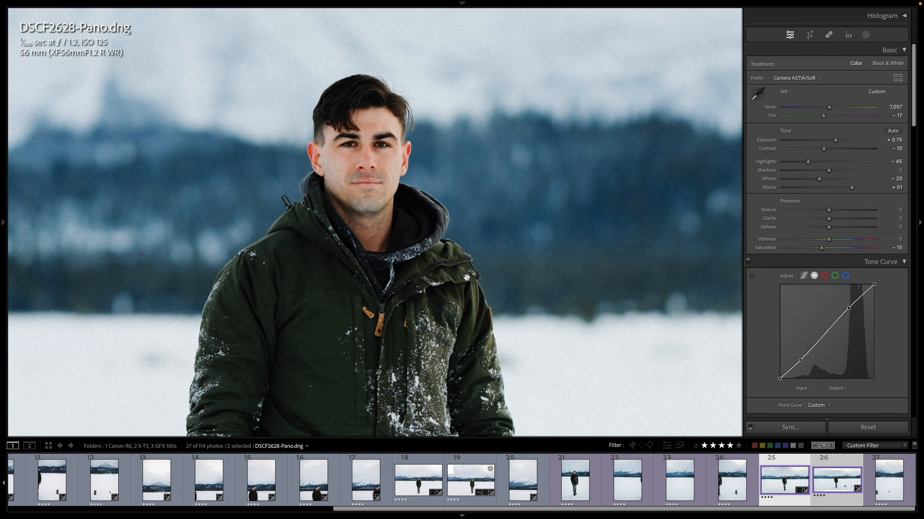
{"action": "left_click_drag", "start_coordinate": [468, 275], "coordinate": [465, 151]}
{"action": "left_click_drag", "start_coordinate": [424, 313], "coordinate": [450, 162]}
{"action": "left_click_drag", "start_coordinate": [427, 271], "coordinate": [437, 315]}
{"action": "left_click_drag", "start_coordinate": [402, 76], "coordinate": [418, 213]}
{"action": "left_click", "coordinate": [419, 213]}
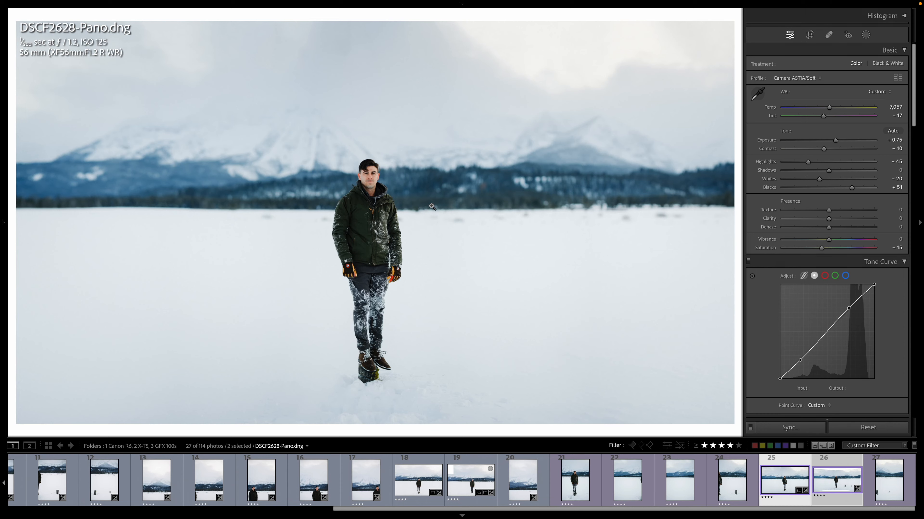
{"action": "key", "text": "Tab"}
{"action": "key", "text": "i"}
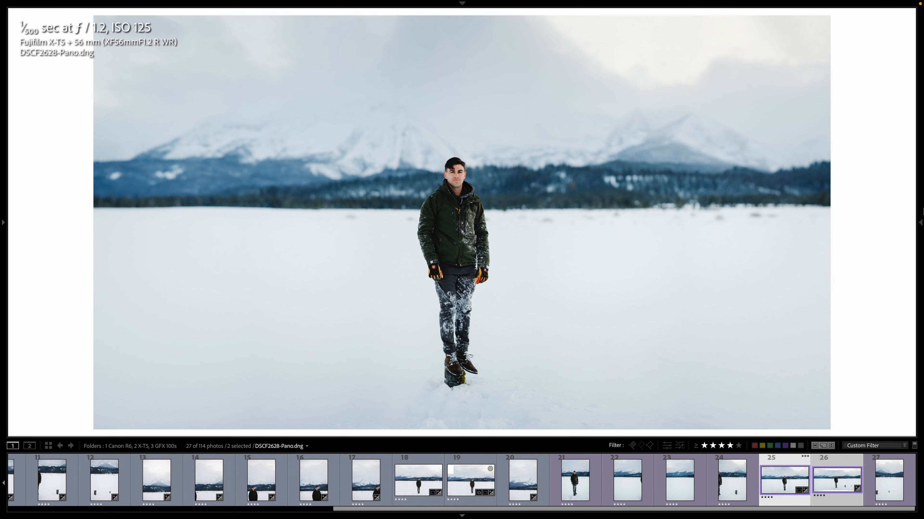
{"action": "mouse_move", "coordinate": [922, 212]}
{"action": "scroll", "coordinate": [875, 337], "scroll_direction": "down", "scroll_amount": 3}
- Select the photos DSCF4471 to DSCF4478 in the grid, leaving out the panoramas, and view DSCF4471.RAF at full size
{"action": "key", "text": "g"}
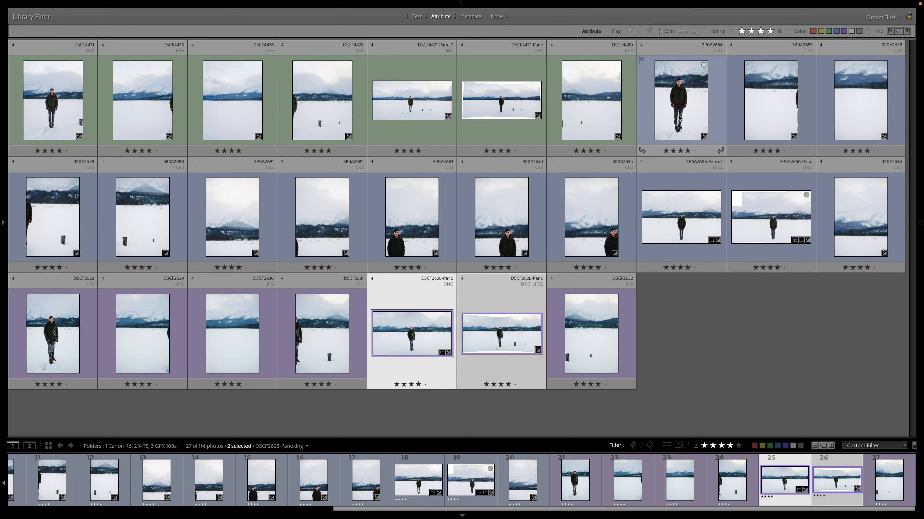
{"action": "left_click", "coordinate": [57, 111]}
{"action": "left_click", "coordinate": [315, 100], "text": "shift"}
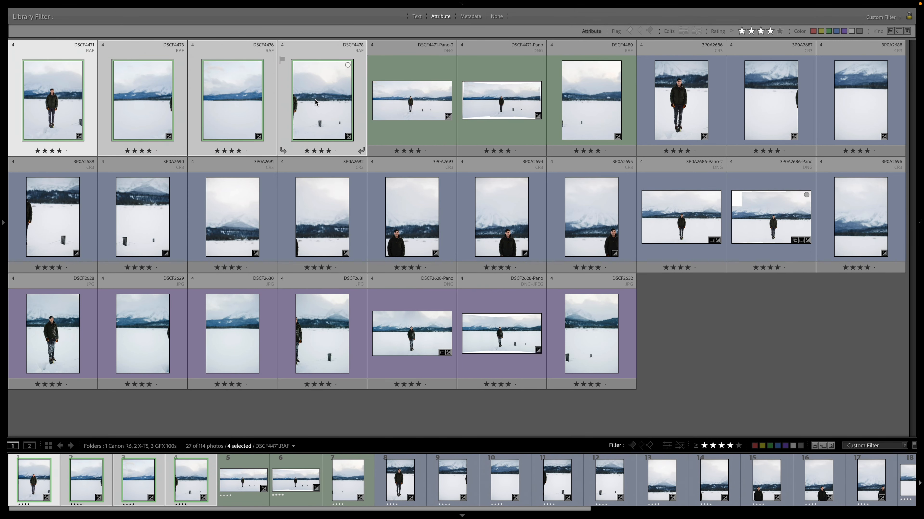
{"action": "double_click", "coordinate": [92, 109]}
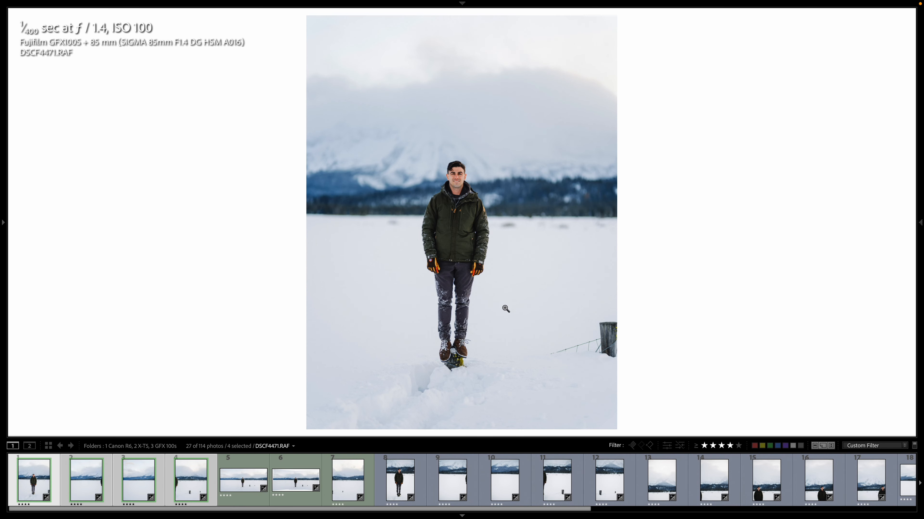
- Select the two DSCF4471 panoramas in the grid and inspect the man's face and jacket up close in DSCF4471-Pano-2
{"action": "key", "text": "g"}
{"action": "left_click", "coordinate": [411, 101]}
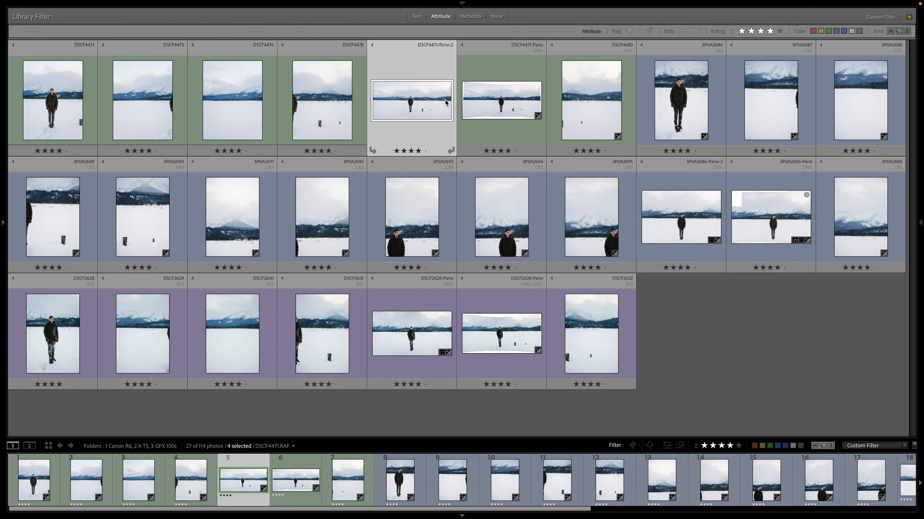
{"action": "left_click", "coordinate": [516, 98], "text": "super"}
{"action": "key", "text": "e"}
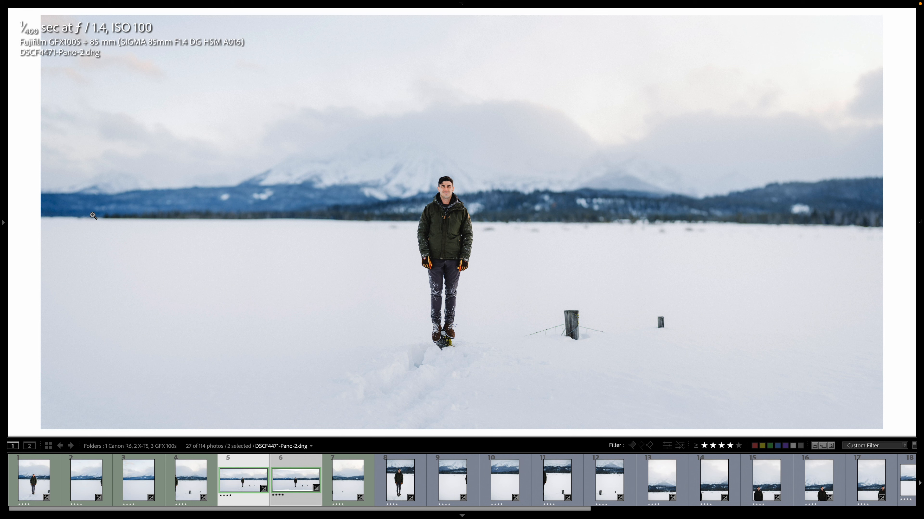
{"action": "left_click", "coordinate": [447, 186]}
{"action": "left_click", "coordinate": [466, 238]}
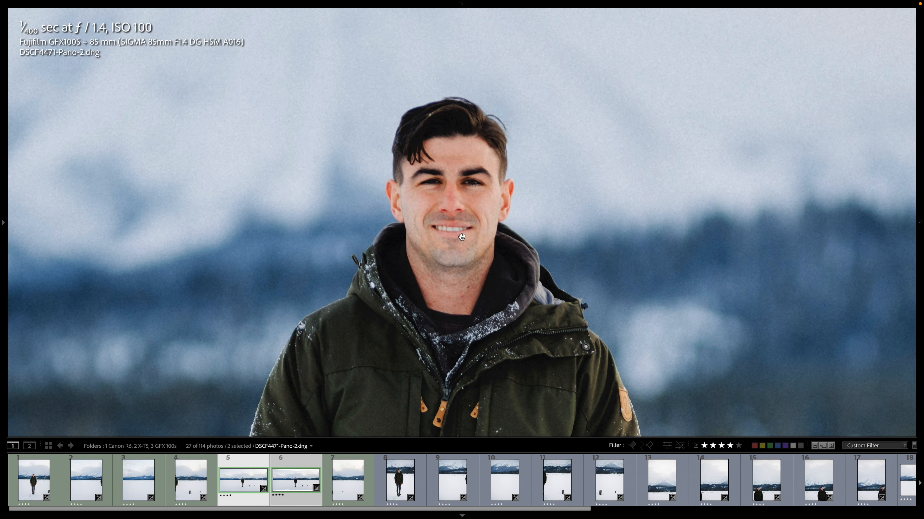
{"action": "left_click_drag", "start_coordinate": [468, 240], "coordinate": [463, 150]}
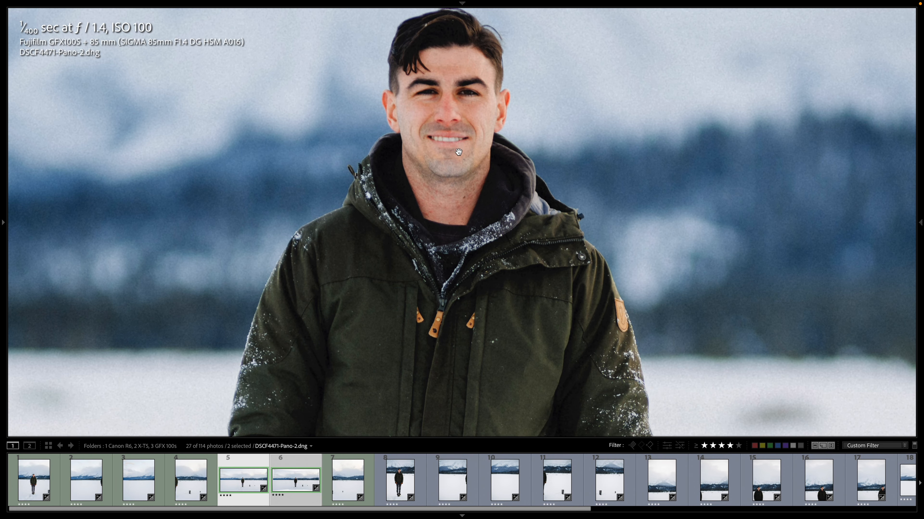
{"action": "left_click", "coordinate": [458, 153]}
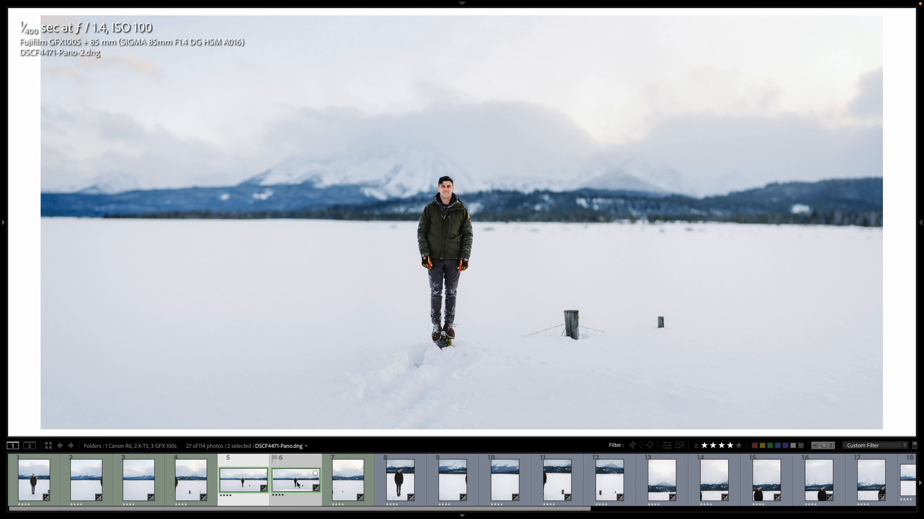
- Compare the cropped DSCF4471-Pano-2 and the uncropped DSCF4471-Pano side by side
{"action": "key", "text": "c"}
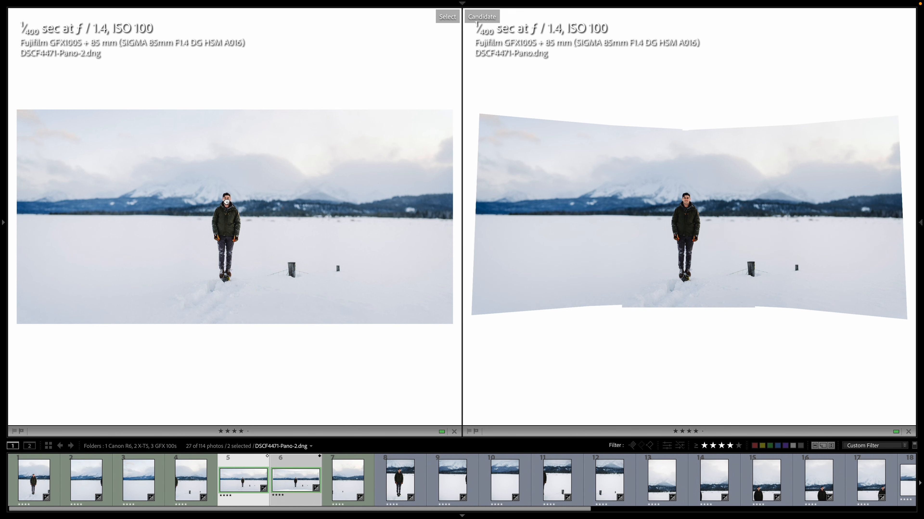
{"action": "key", "text": "z"}
{"action": "left_click", "coordinate": [334, 186]}
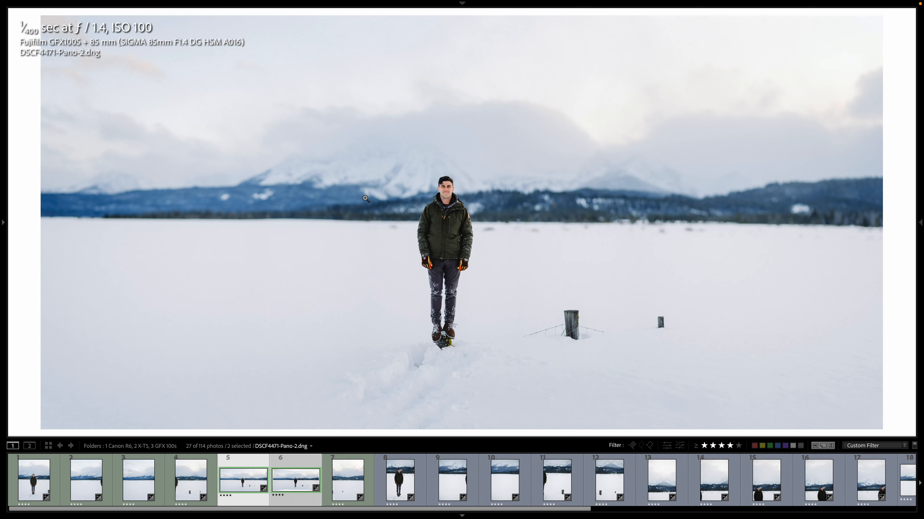
- Crop DSCF4471-Pano-2 to a 16 x 9 aspect ratio, trimming slightly inward from the lower and upper edges of the frame
{"action": "left_click", "coordinate": [243, 479]}
{"action": "key", "text": "d"}
{"action": "key", "text": "r"}
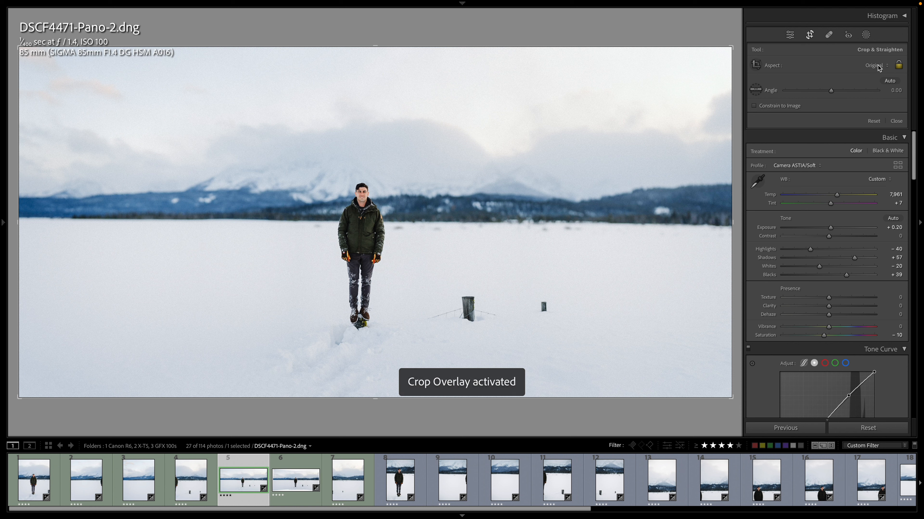
{"action": "left_click", "coordinate": [877, 65]}
{"action": "left_click", "coordinate": [868, 156]}
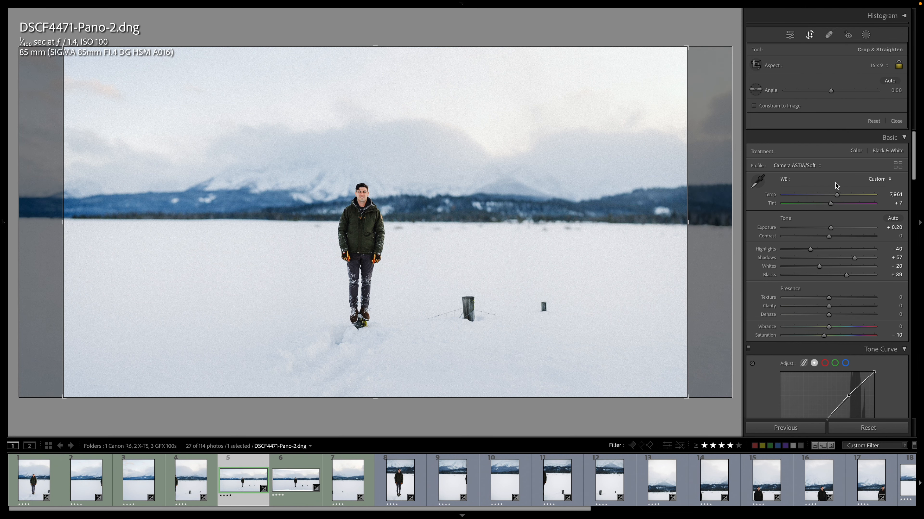
{"action": "left_click_drag", "start_coordinate": [413, 392], "coordinate": [412, 382]}
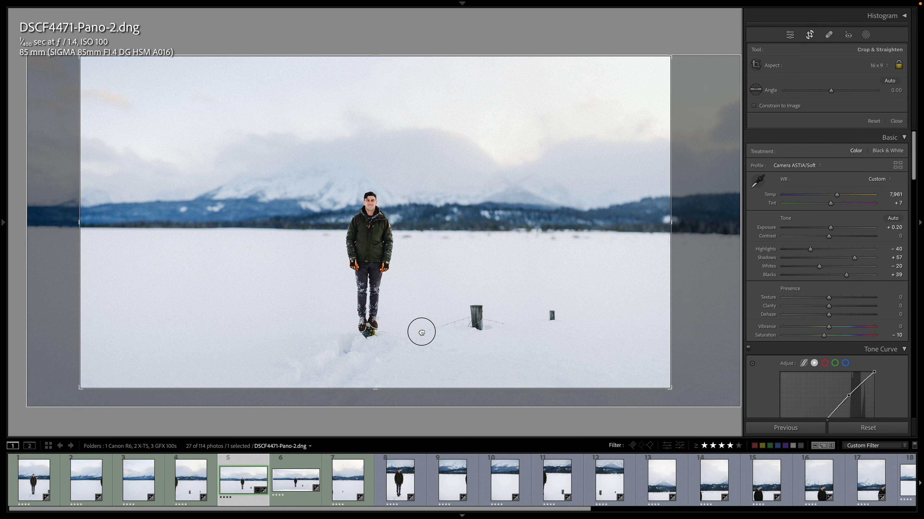
{"action": "left_click_drag", "start_coordinate": [399, 56], "coordinate": [393, 59]}
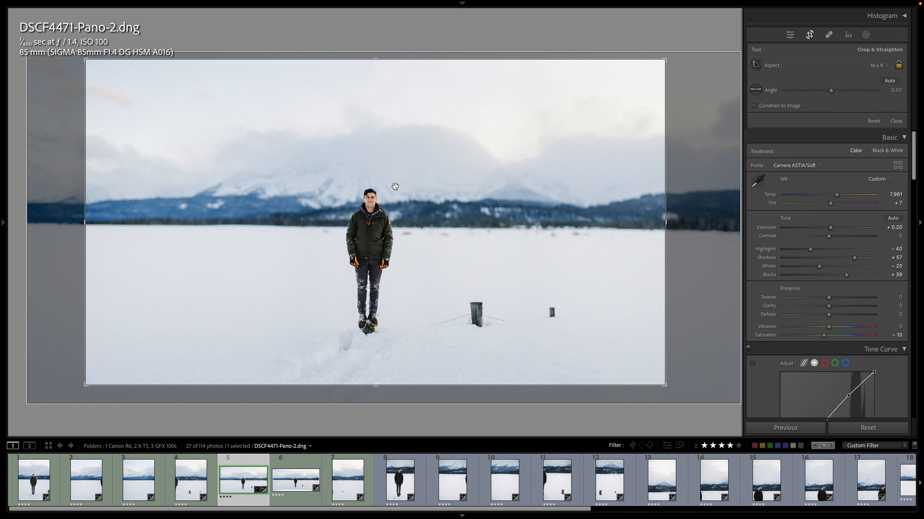
{"action": "key", "text": "r"}
{"action": "key", "text": "r"}
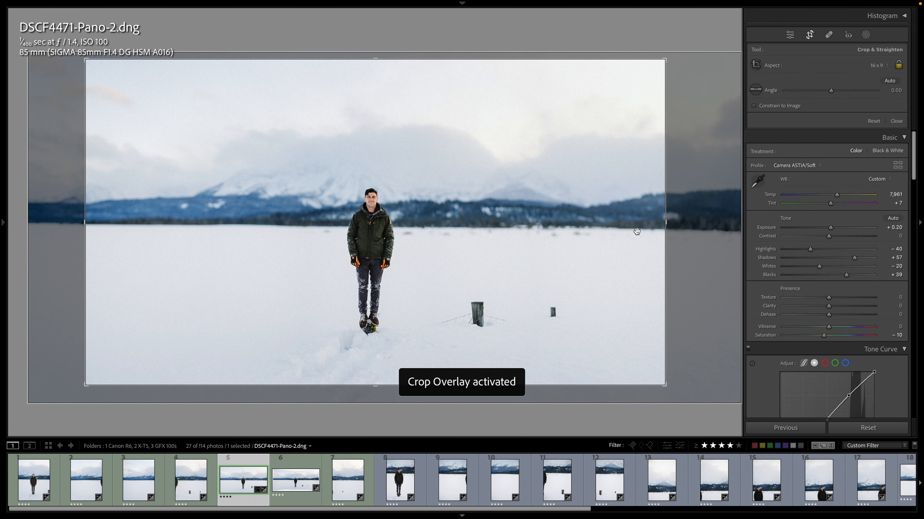
{"action": "key", "text": "r"}
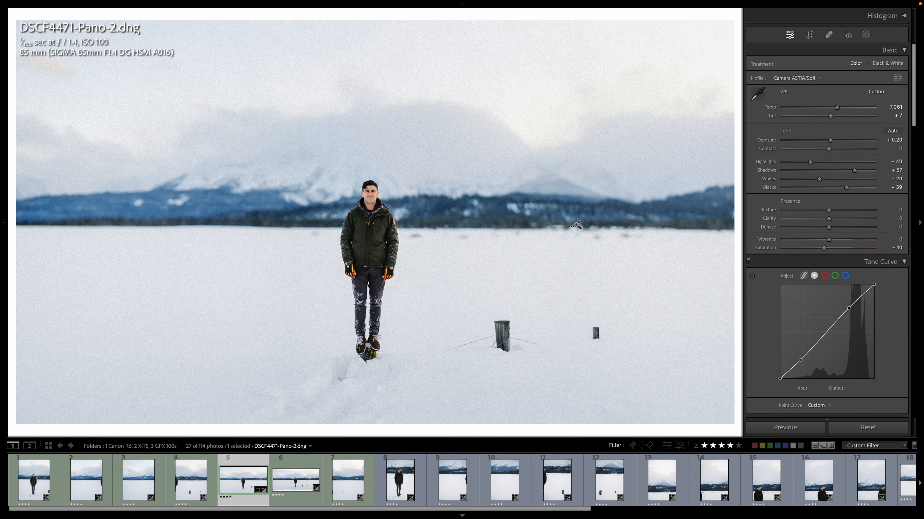
- Create a virtual copy of DSCF4471-Pano-2, reset its crop to the original aspect, and crop it slightly tighter around the man
{"action": "key", "text": "ctrl+apostrophe"}
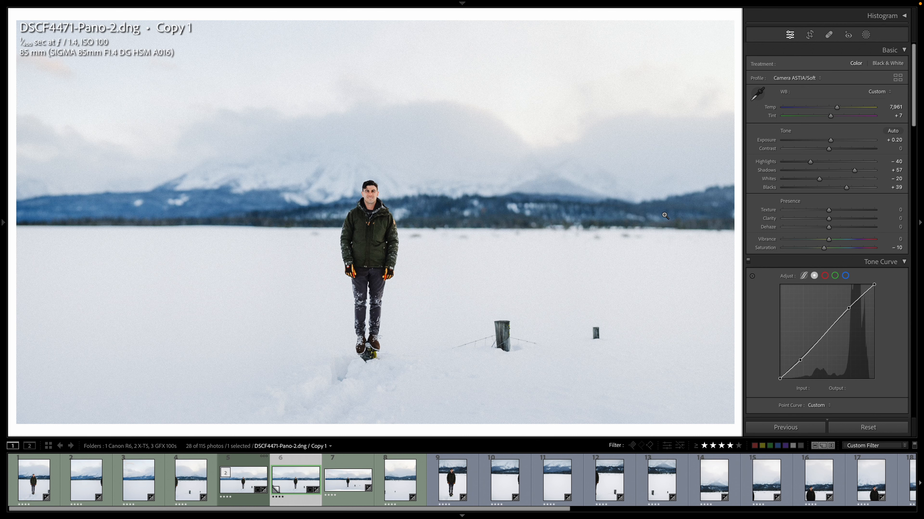
{"action": "key", "text": "r"}
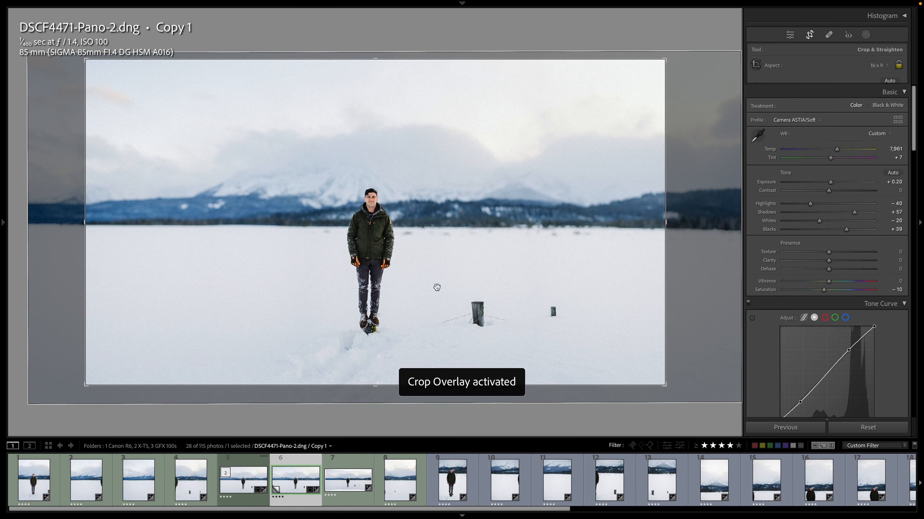
{"action": "left_click", "coordinate": [888, 66]}
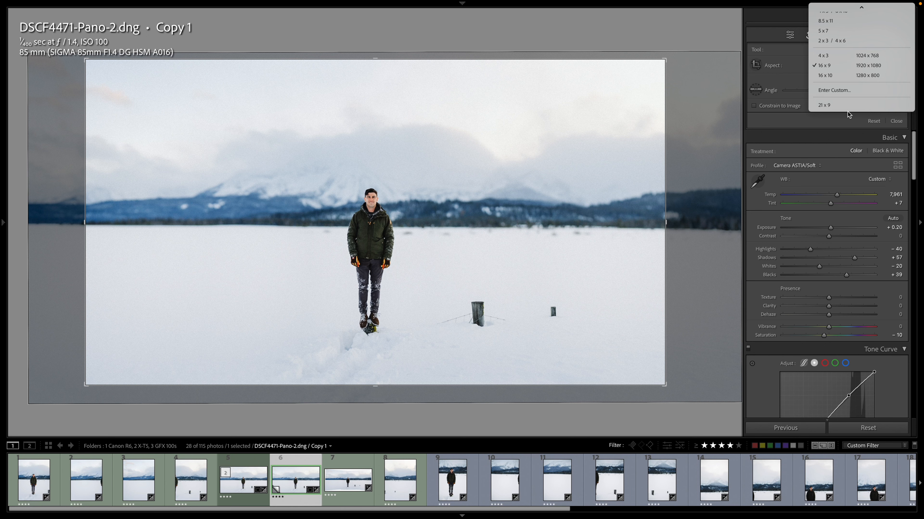
{"action": "left_click", "coordinate": [877, 127]}
{"action": "left_click", "coordinate": [874, 122]}
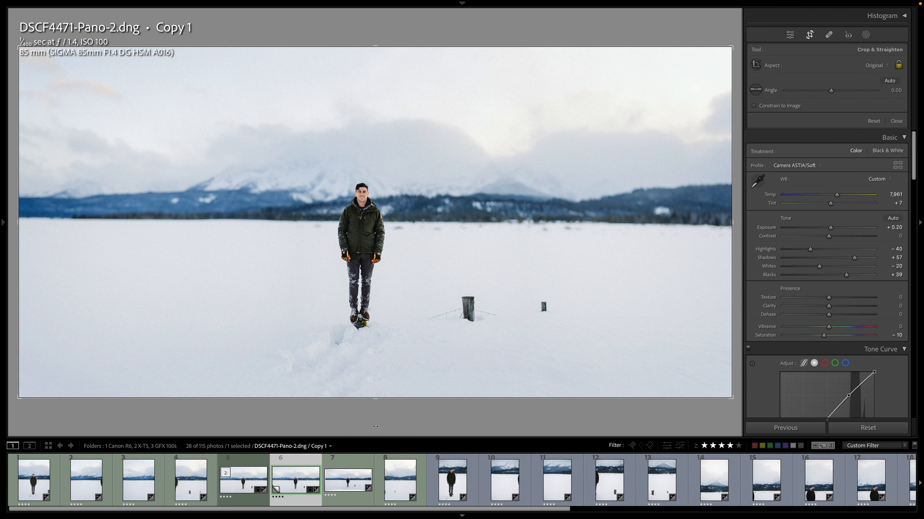
{"action": "left_click_drag", "start_coordinate": [380, 400], "coordinate": [380, 386]}
{"action": "left_click_drag", "start_coordinate": [380, 323], "coordinate": [386, 320]}
{"action": "key", "text": "d"}
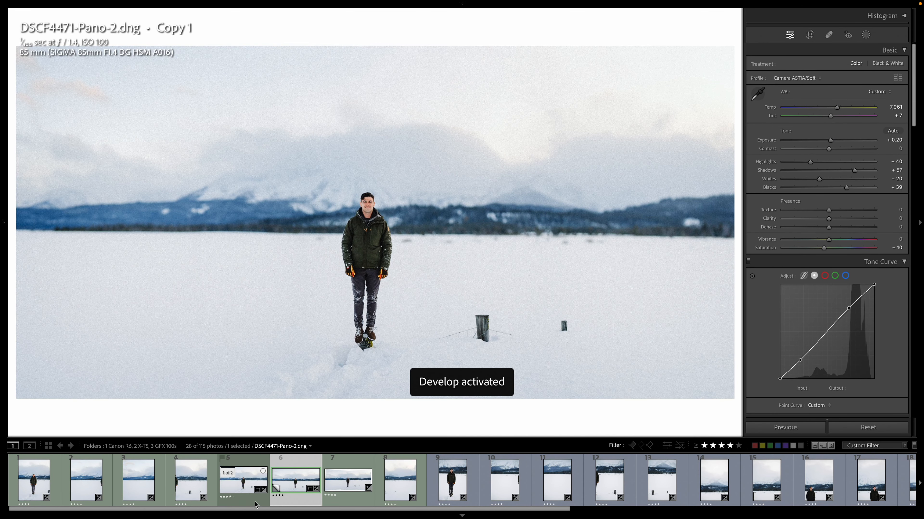
- Remove the two wooden posts and the footprints in the snow from the 16 x 9 DSCF4471-Pano-2 with Spot Removal
{"action": "left_click", "coordinate": [249, 484]}
{"action": "key", "text": "q"}
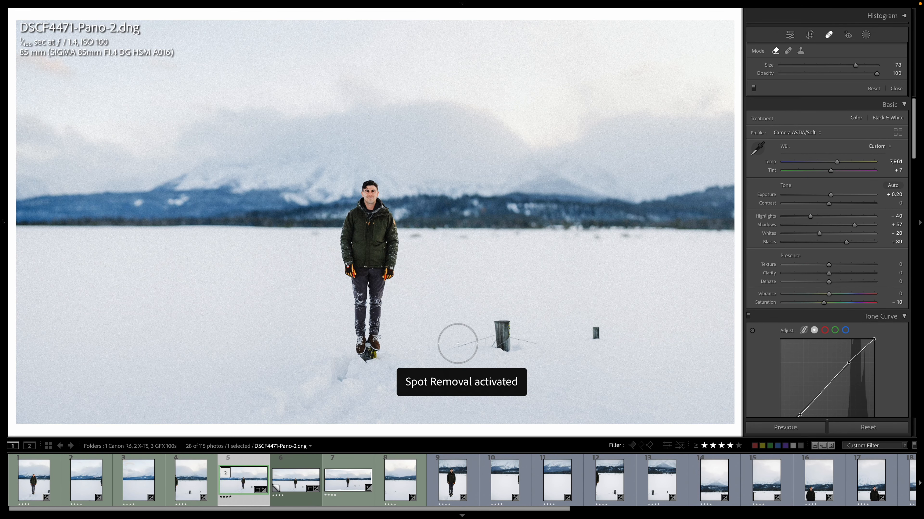
{"action": "mouse_move", "coordinate": [459, 345]}
{"action": "left_mouse_down"}
{"action": "mouse_move", "coordinate": [514, 319]}
{"action": "mouse_move", "coordinate": [512, 334]}
{"action": "mouse_move", "coordinate": [532, 344]}
{"action": "mouse_move", "coordinate": [484, 350]}
{"action": "left_mouse_up"}
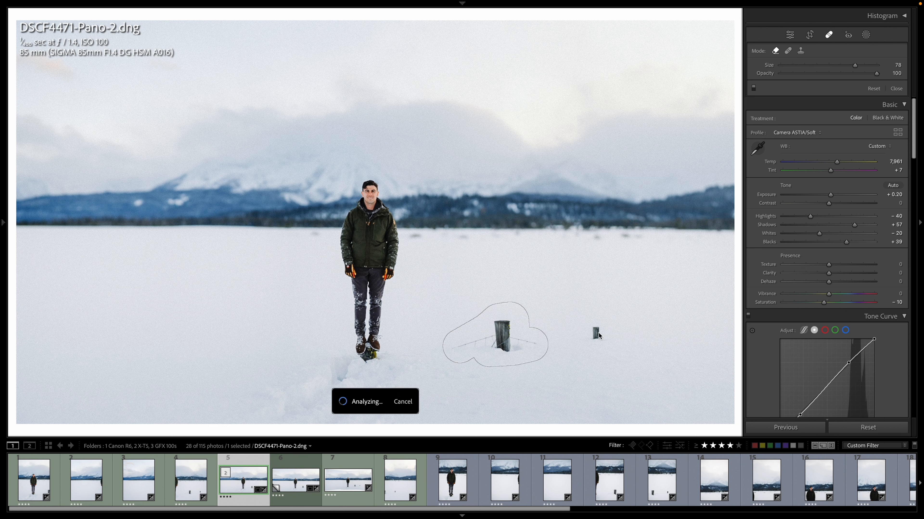
{"action": "mouse_move", "coordinate": [307, 399]}
{"action": "left_mouse_down"}
{"action": "mouse_move", "coordinate": [313, 376]}
{"action": "mouse_move", "coordinate": [392, 396]}
{"action": "mouse_move", "coordinate": [300, 408]}
{"action": "mouse_move", "coordinate": [271, 401]}
{"action": "mouse_move", "coordinate": [279, 383]}
{"action": "mouse_move", "coordinate": [392, 390]}
{"action": "left_mouse_up"}
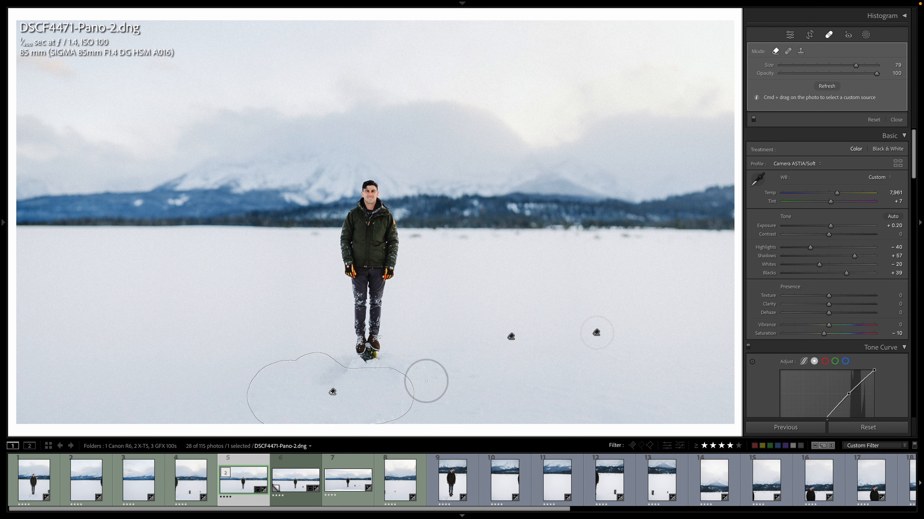
{"action": "key", "text": "d"}
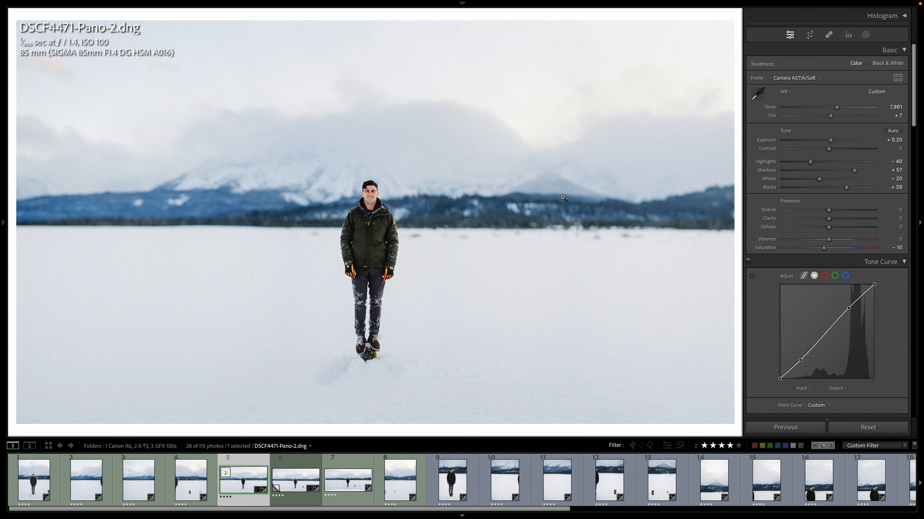
- Inspect the man's face and jacket up close in the cleaned-up DSCF4471-Pano-2
{"action": "left_click", "coordinate": [365, 211]}
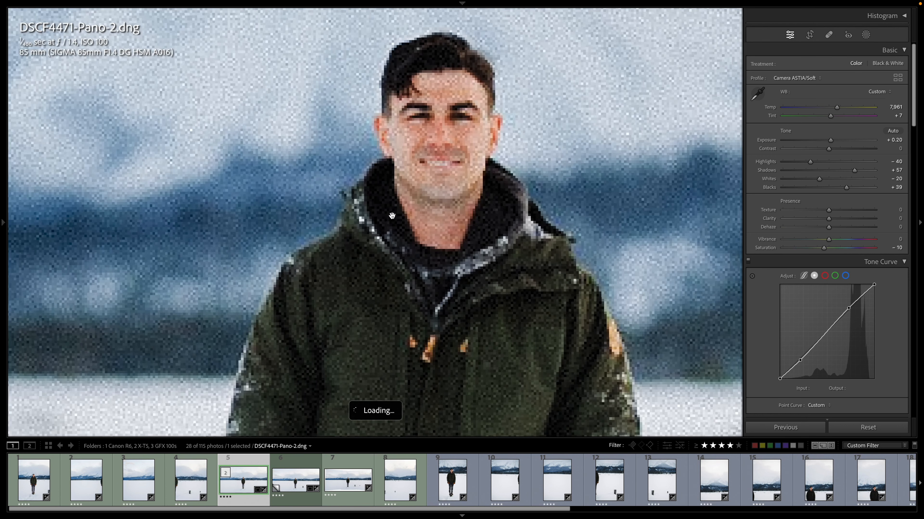
{"action": "left_click_drag", "start_coordinate": [391, 215], "coordinate": [334, 215]}
{"action": "left_click", "coordinate": [348, 206]}
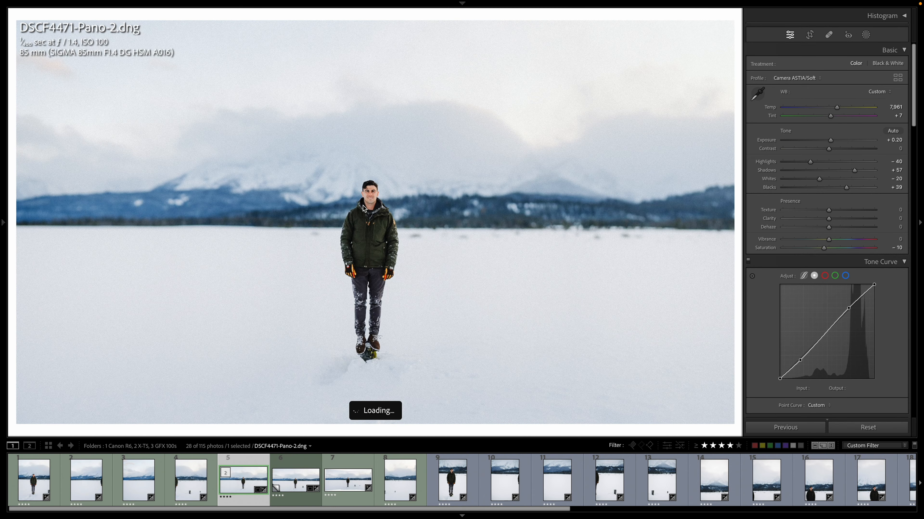
- Show the Bonus Panoramics folder in the grid, filtered to photos rated four stars or higher
{"action": "key", "text": "g"}
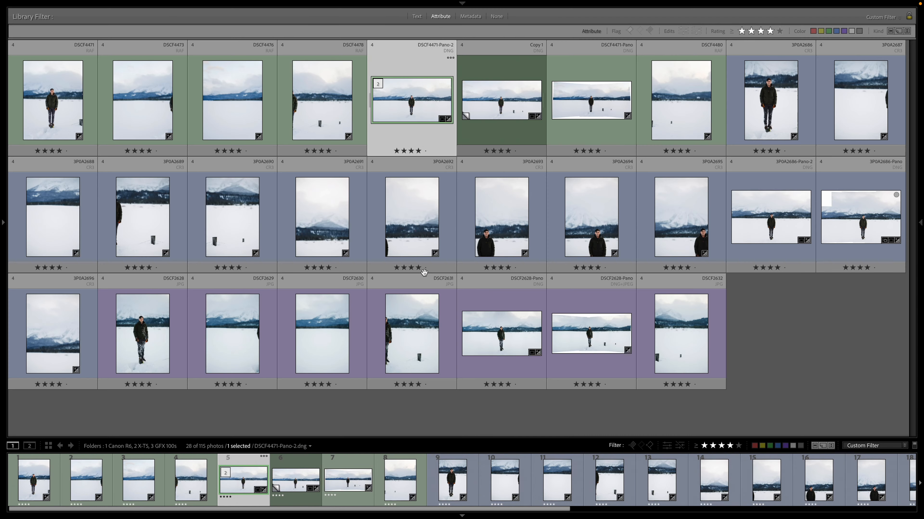
{"action": "left_click", "coordinate": [3, 225]}
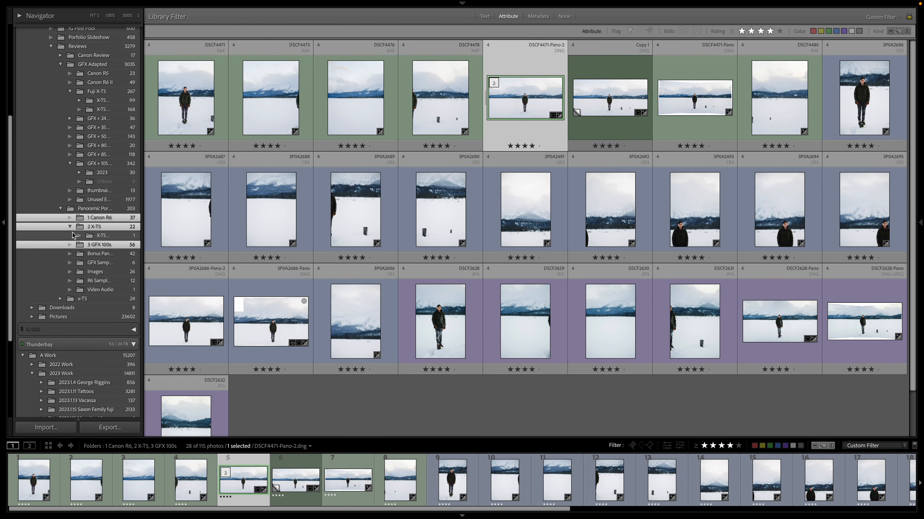
{"action": "left_click", "coordinate": [97, 253]}
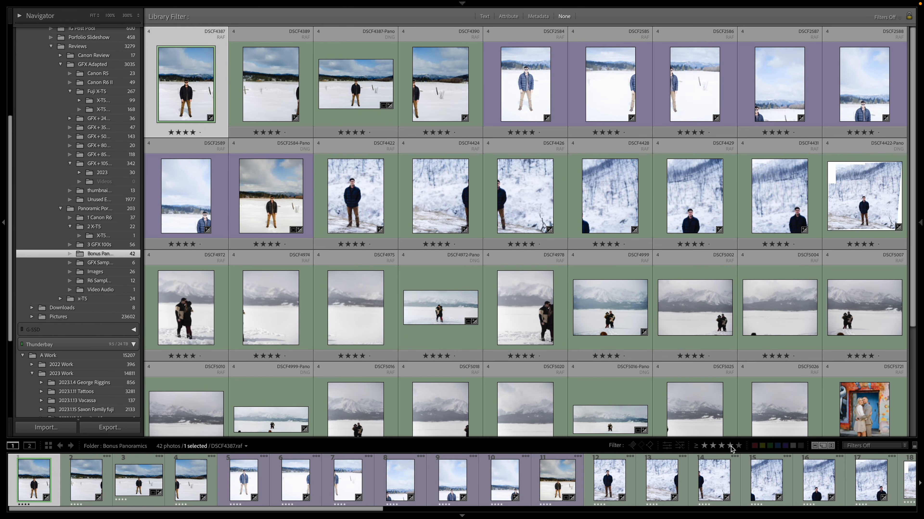
{"action": "left_click", "coordinate": [730, 446]}
{"action": "left_click", "coordinate": [3, 226]}
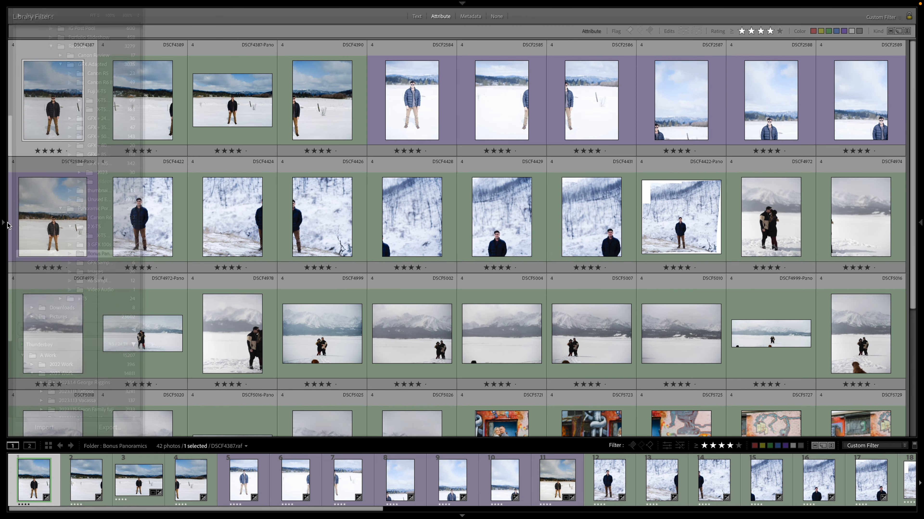
- Select the mural photos DSCF5721 to DSCF5731, leaving out the panorama, and view DSCF5721.raf at full size
{"action": "scroll", "coordinate": [491, 256], "scroll_direction": "down", "scroll_amount": 5}
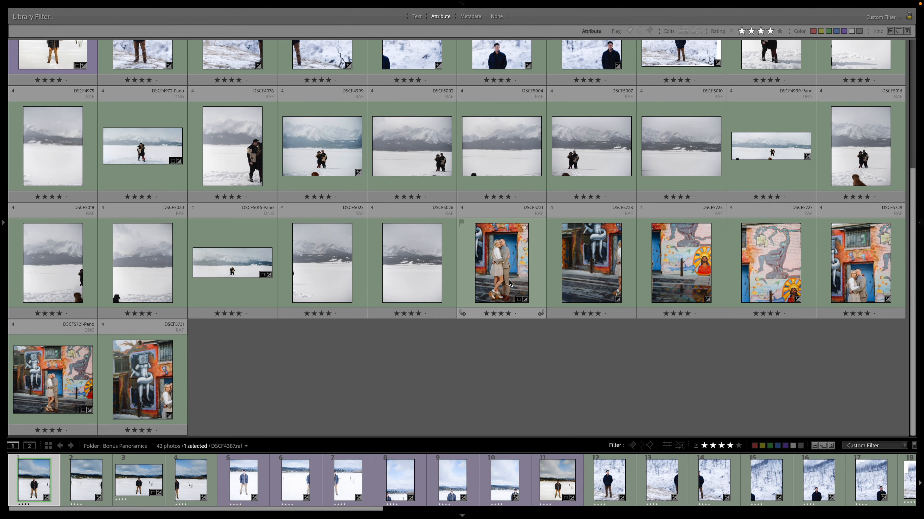
{"action": "left_click", "coordinate": [491, 257]}
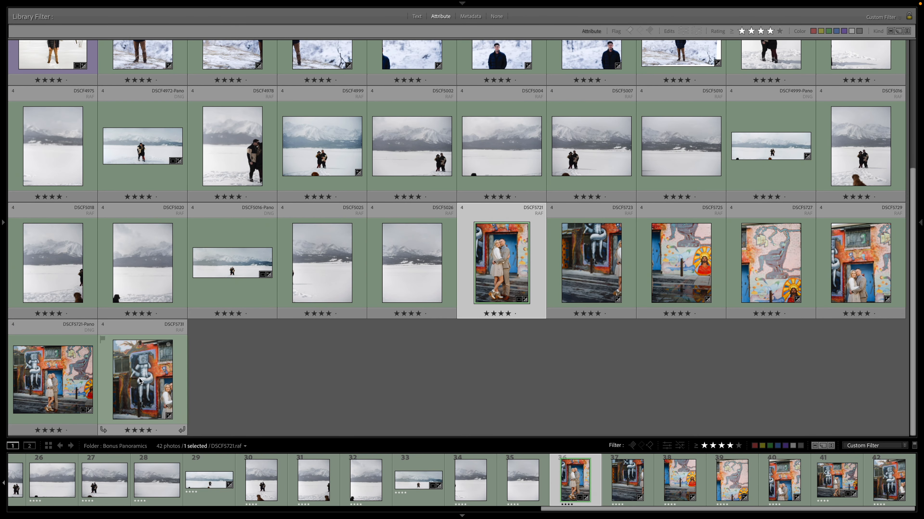
{"action": "left_click", "coordinate": [139, 380], "text": "shift"}
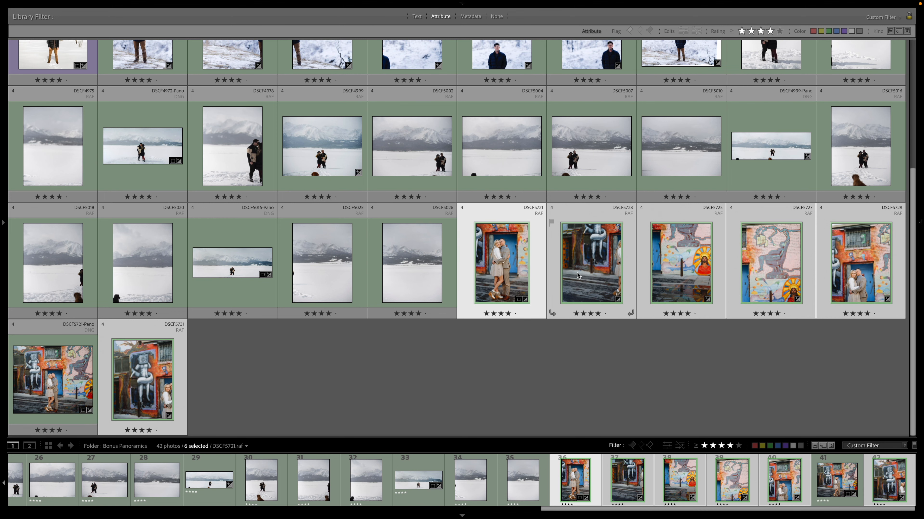
{"action": "double_click", "coordinate": [507, 263]}
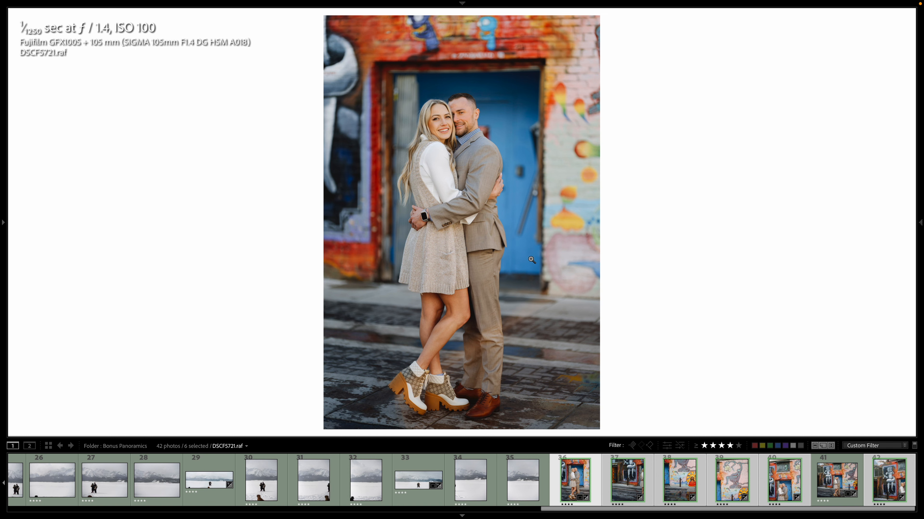
- Crop DSCF5721-Pano to a 4 x 3 aspect ratio, reposition the couple within the frame, and rotate the image to an angle of -0.29
{"action": "left_click", "coordinate": [838, 485]}
{"action": "key", "text": "r"}
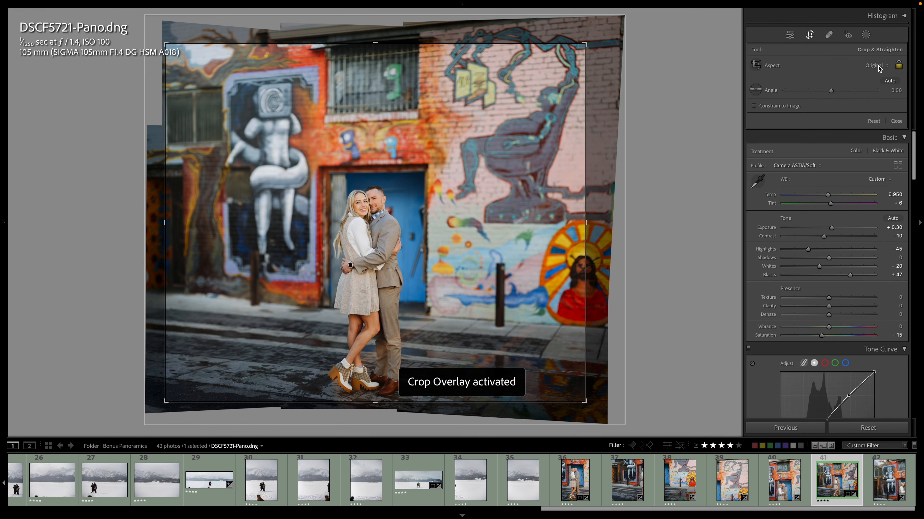
{"action": "key", "text": "d"}
{"action": "key", "text": "r"}
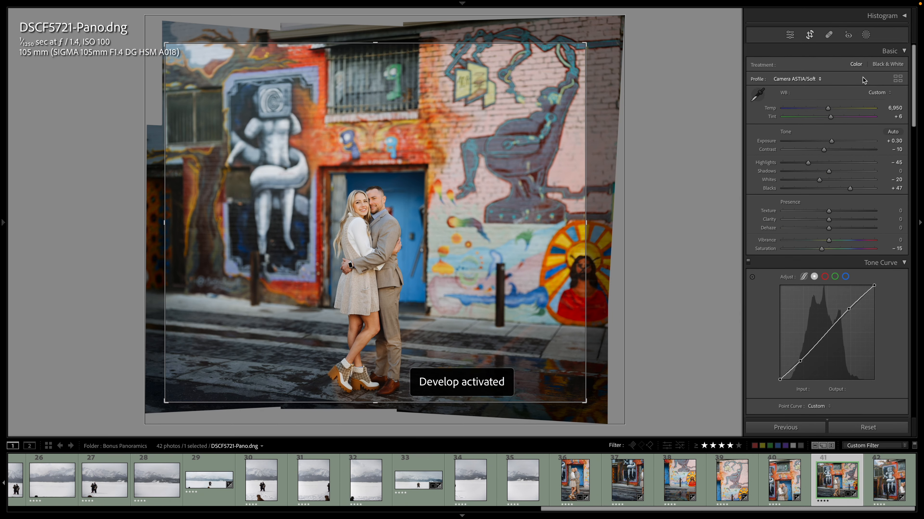
{"action": "left_click", "coordinate": [875, 67]}
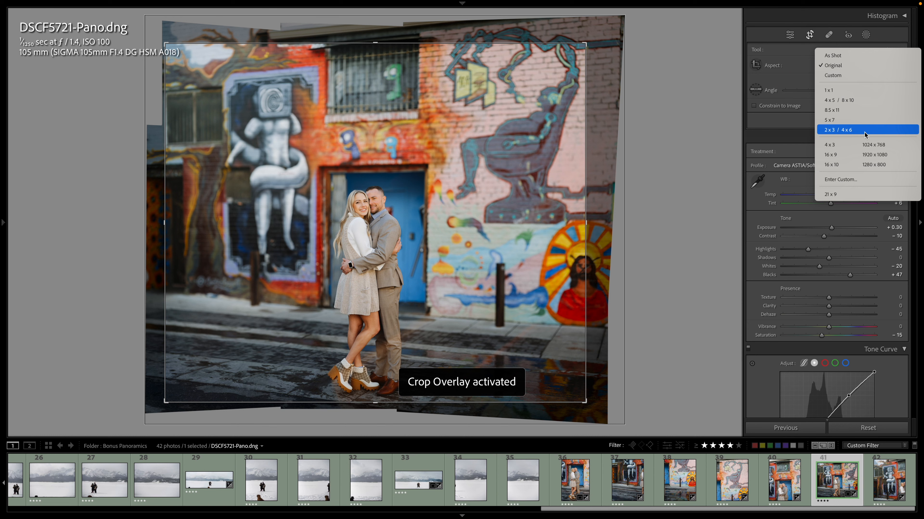
{"action": "left_click", "coordinate": [867, 145]}
{"action": "left_click_drag", "start_coordinate": [401, 288], "coordinate": [400, 268]}
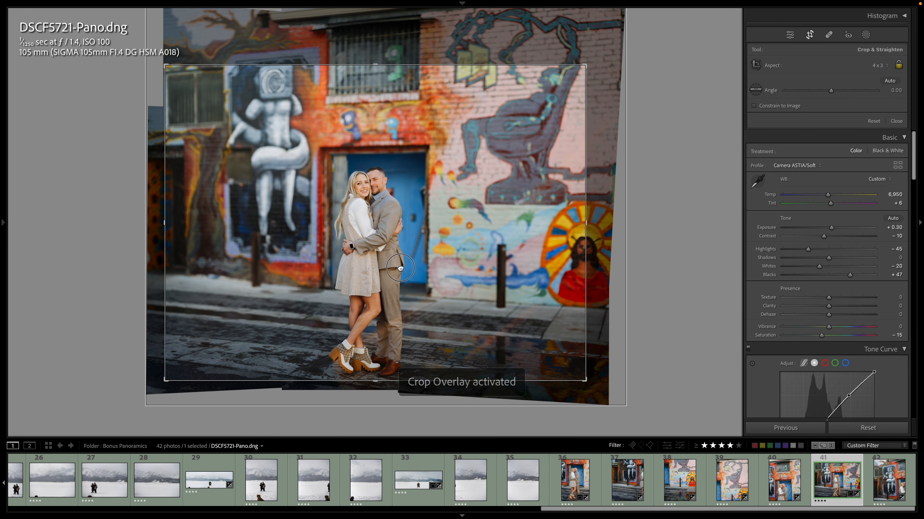
{"action": "left_click_drag", "start_coordinate": [616, 204], "coordinate": [616, 205]}
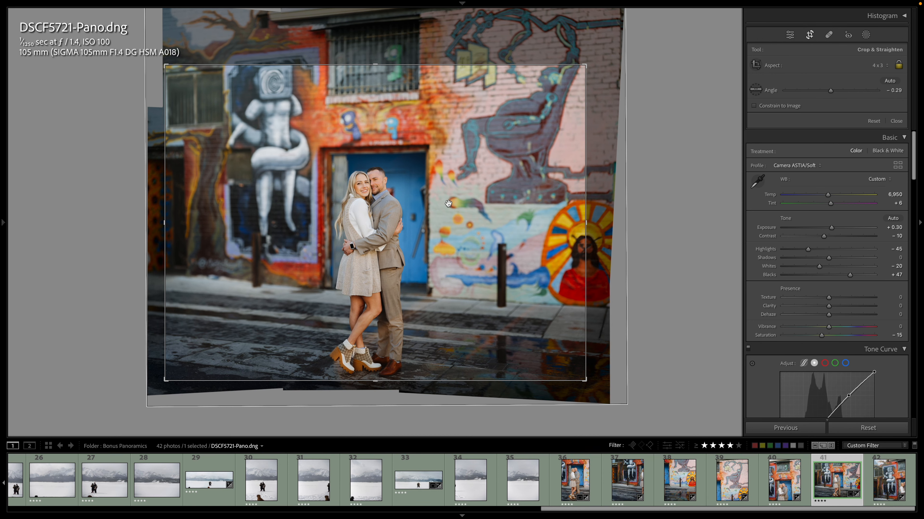
{"action": "key", "text": "d"}
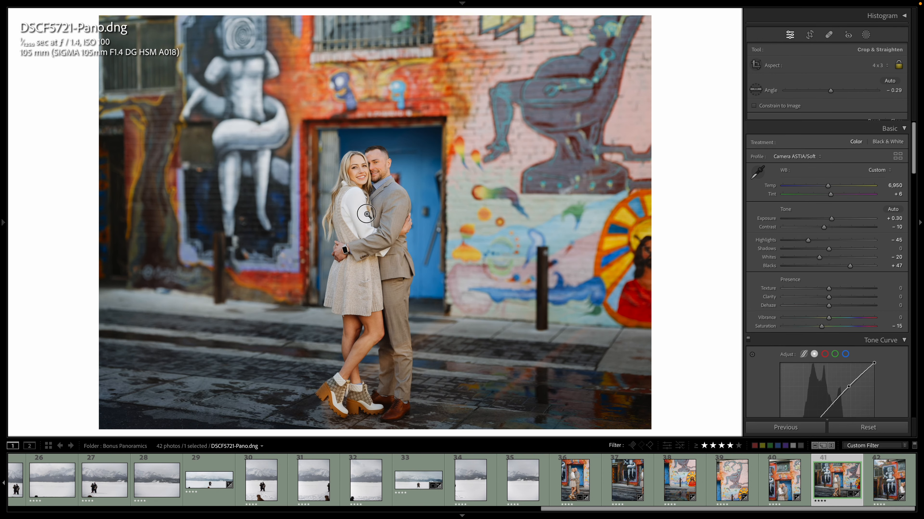
{"action": "key", "text": "r"}
{"action": "key", "text": "d"}
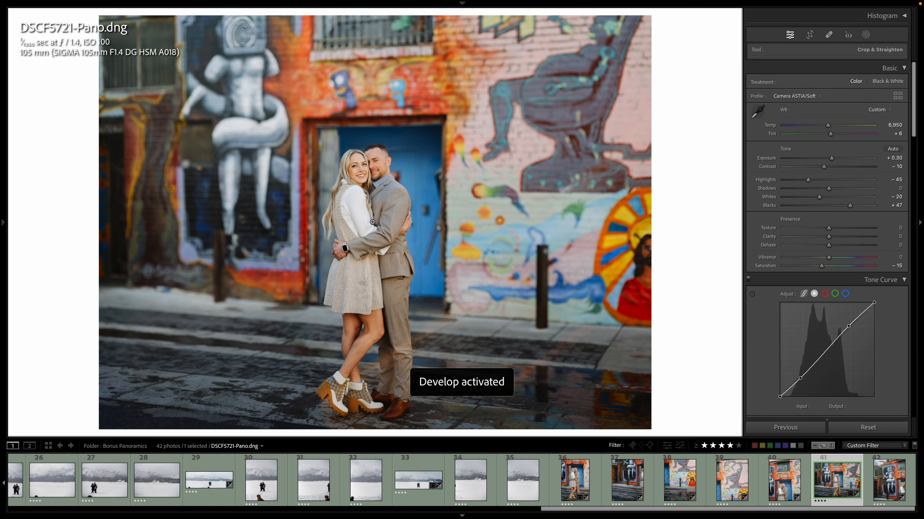
- Open the snowy couple panorama DSCF4972-Pano and check how its crop sits within the stitched frame
{"action": "left_click_drag", "start_coordinate": [372, 167], "coordinate": [448, 212]}
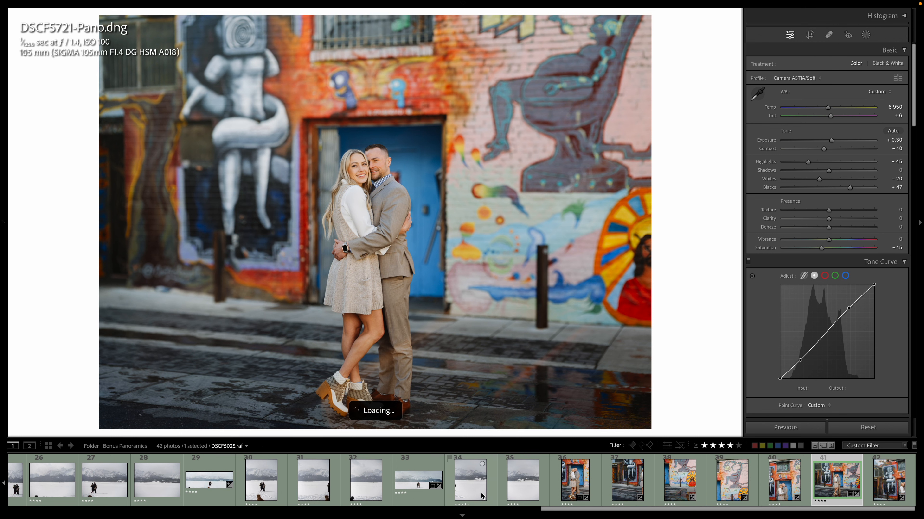
{"action": "scroll", "coordinate": [446, 484], "scroll_direction": "up", "scroll_amount": 2}
{"action": "scroll", "coordinate": [447, 484], "scroll_direction": "up", "scroll_amount": 12}
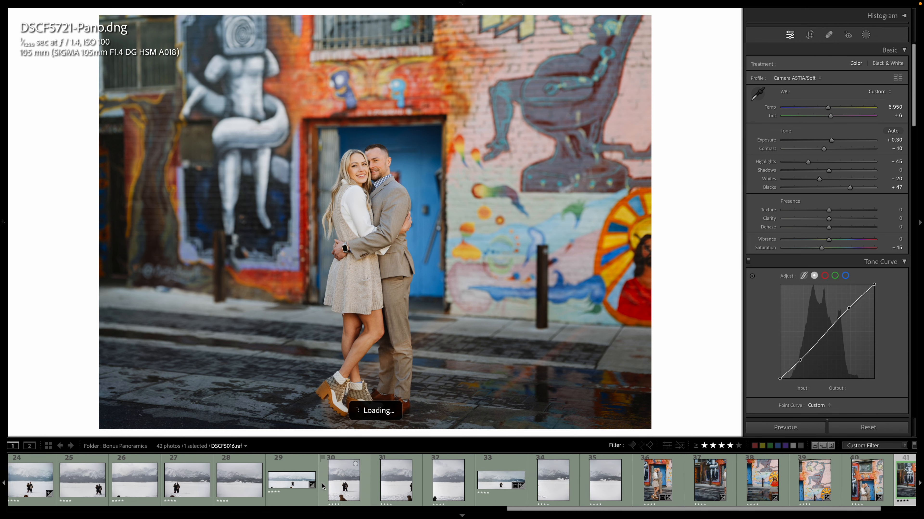
{"action": "scroll", "coordinate": [326, 484], "scroll_direction": "down", "scroll_amount": 5}
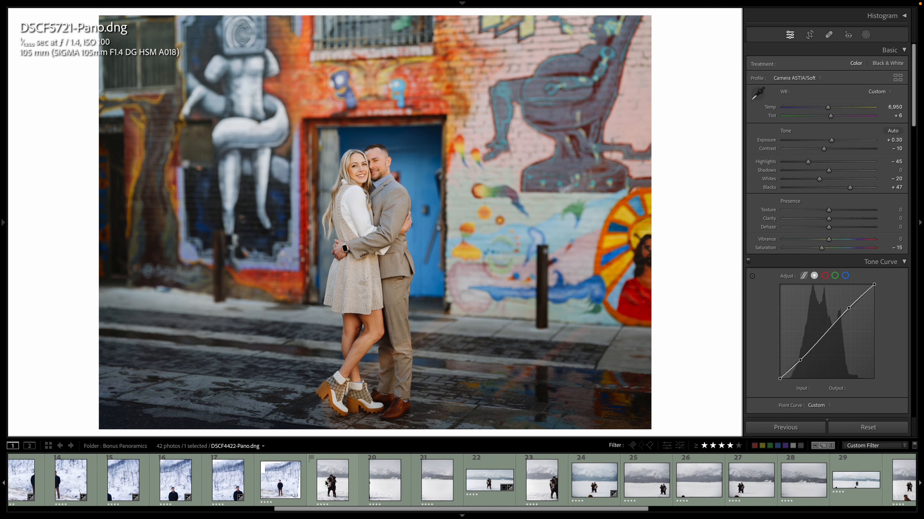
{"action": "left_click", "coordinate": [383, 483]}
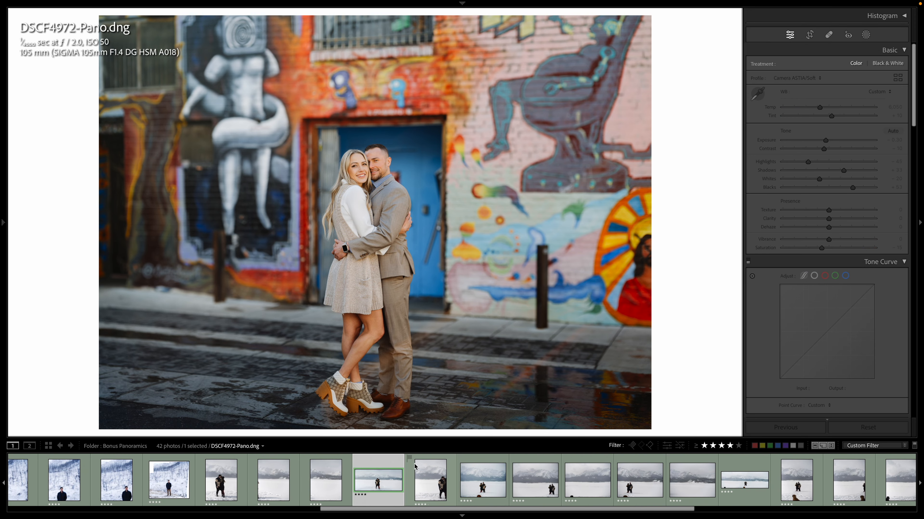
{"action": "key", "text": "r"}
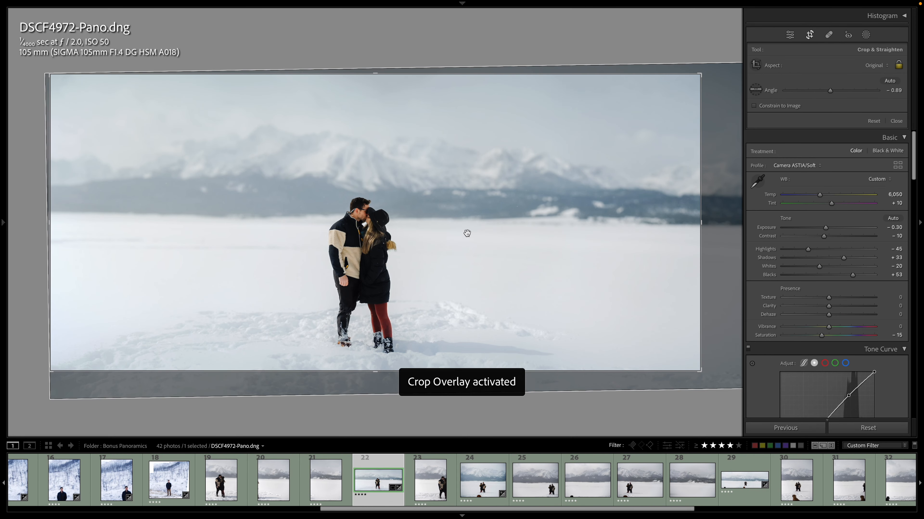
{"action": "key", "text": "d"}
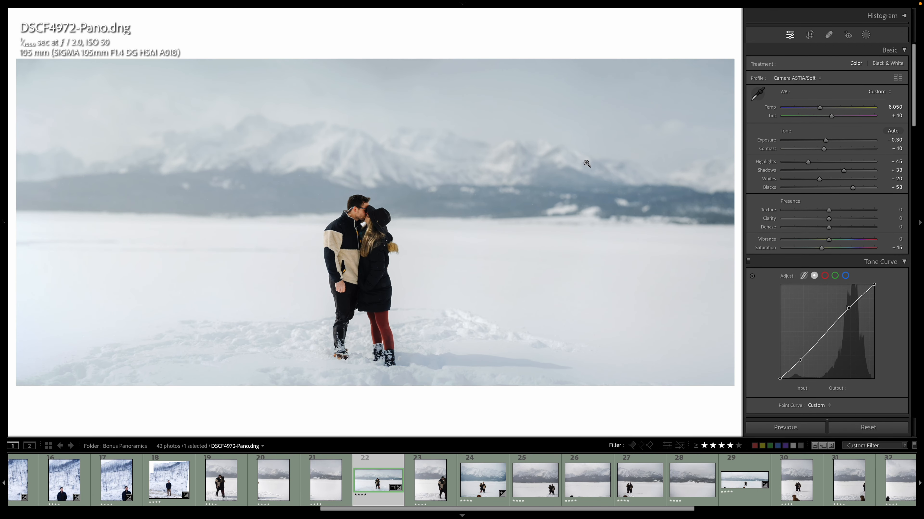
- Set Shadows to +44 on DSCF4972-Pano and inspect the kissing couple up close
{"action": "left_click", "coordinate": [848, 171]}
{"action": "left_click", "coordinate": [419, 243]}
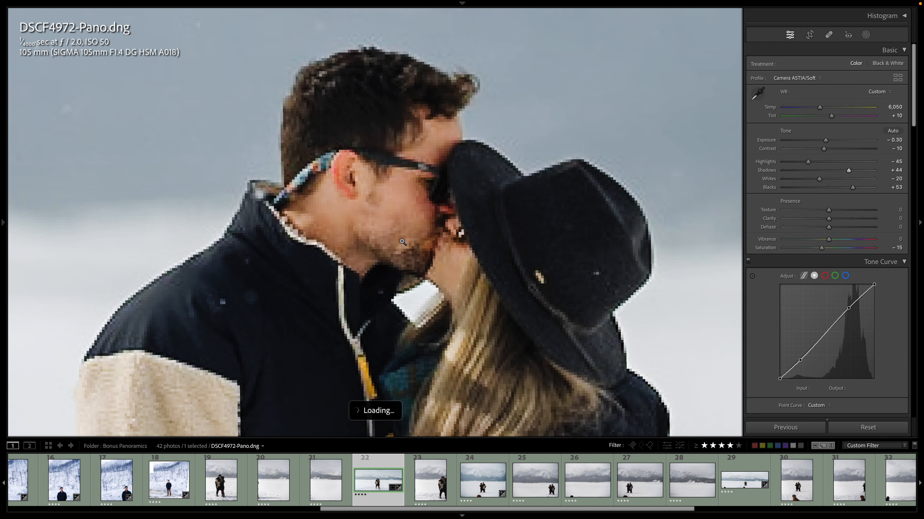
{"action": "left_click", "coordinate": [403, 242]}
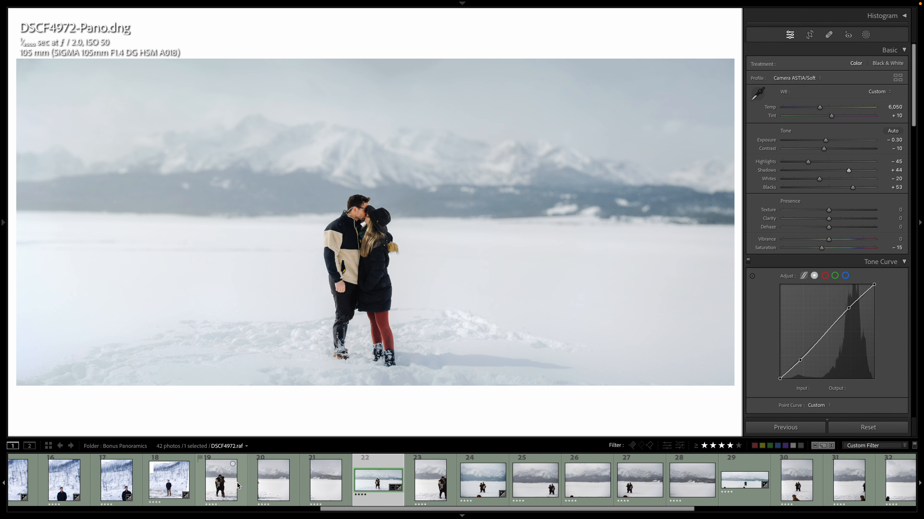
- View the source frame DSCF4972.raf and compare DSCF4999-Pano with its single frame DSCF4999.raf
{"action": "left_click", "coordinate": [225, 486]}
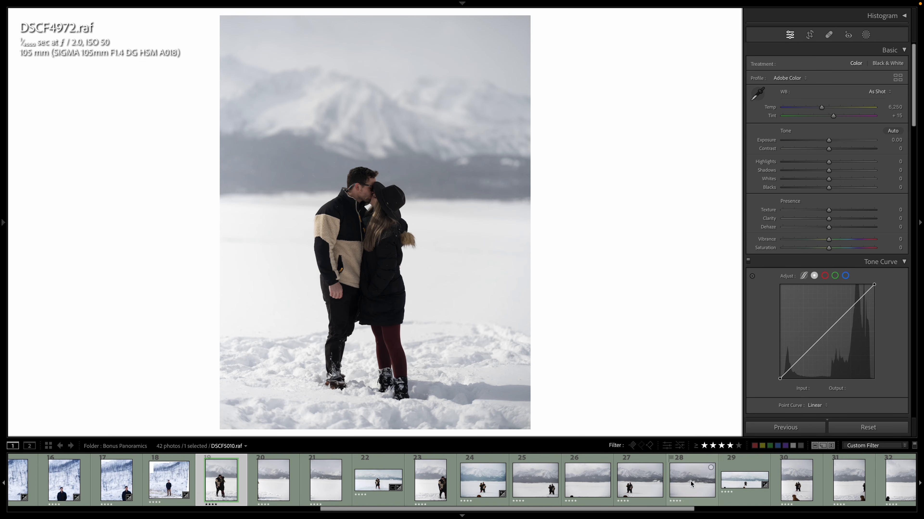
{"action": "left_click", "coordinate": [738, 484]}
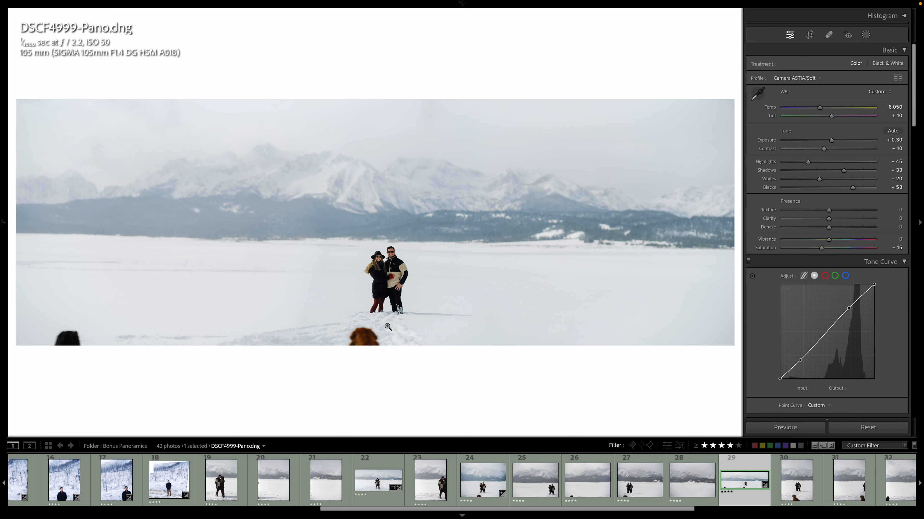
{"action": "left_click", "coordinate": [479, 457]}
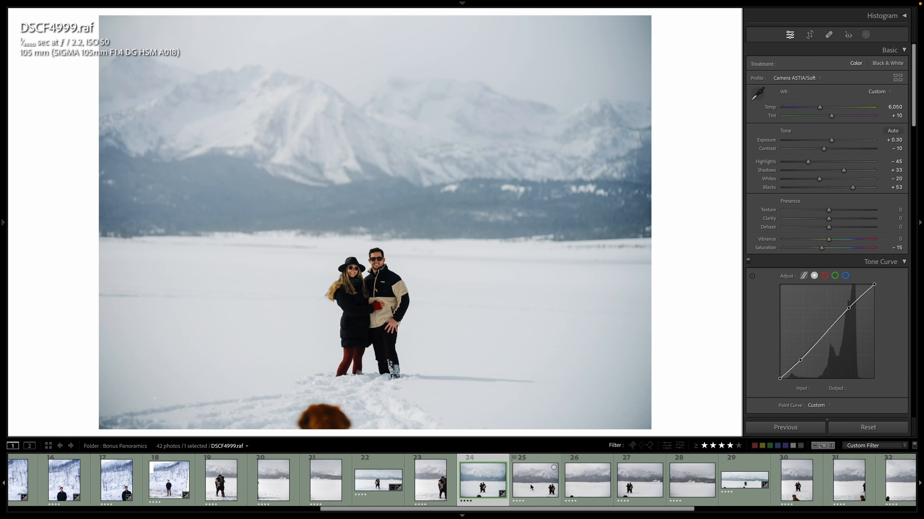
{"action": "left_click", "coordinate": [745, 483]}
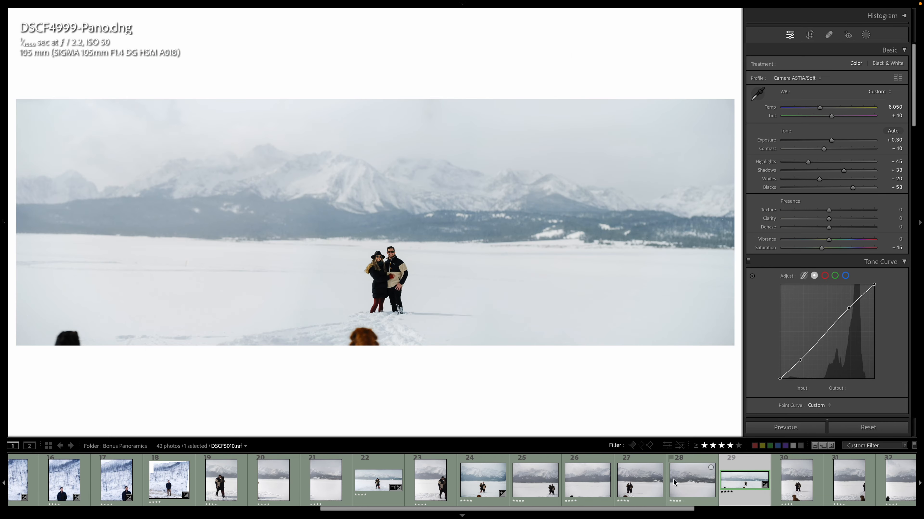
- Open the snow panorama DSCF5016-Pano for viewing
{"action": "left_click", "coordinate": [608, 482]}
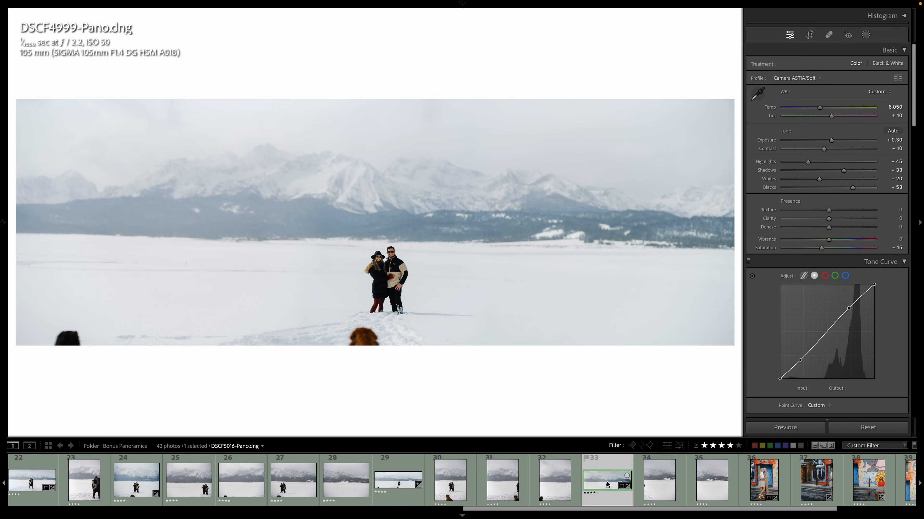